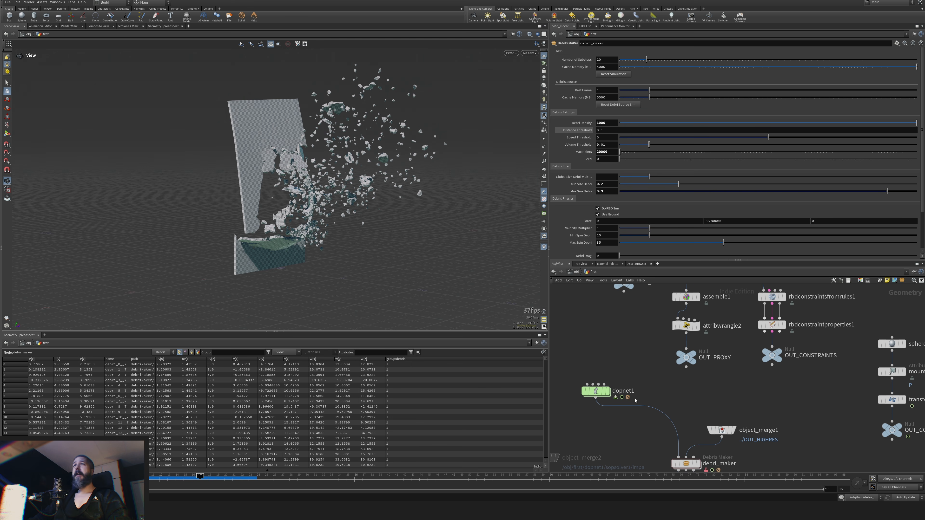
Match the debri_maker node to its current asset definition.
{"action": "middle_click_drag", "start_coordinate": [695, 464], "coordinate": [699, 348]}
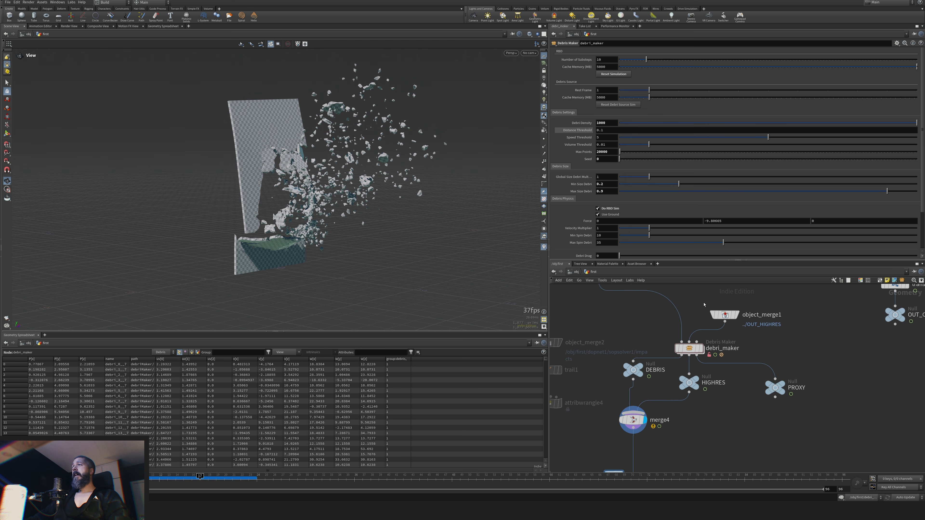
{"action": "middle_click_drag", "start_coordinate": [704, 305], "coordinate": [693, 462]}
{"action": "mouse_move", "coordinate": [641, 327]}
{"action": "middle_mouse_down"}
{"action": "mouse_move", "coordinate": [639, 422]}
{"action": "mouse_move", "coordinate": [620, 375]}
{"action": "mouse_move", "coordinate": [620, 436]}
{"action": "middle_mouse_up"}
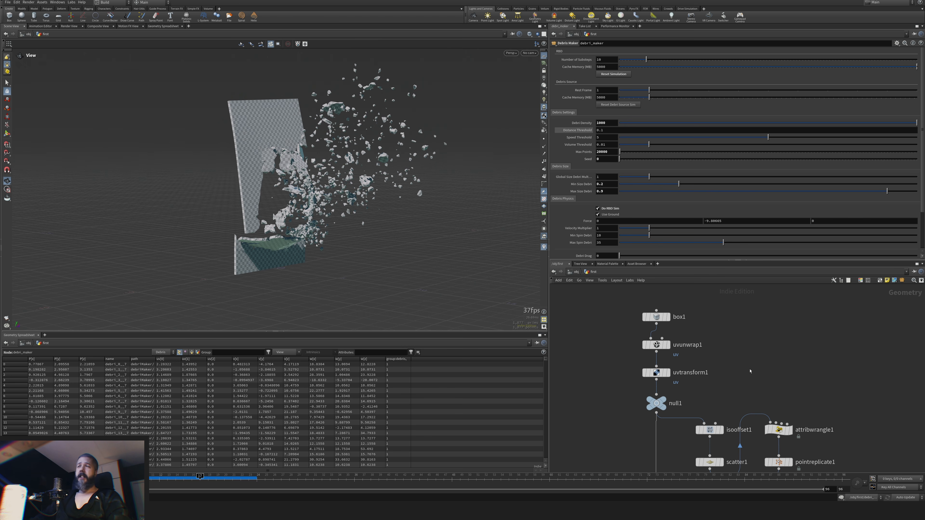
{"action": "scroll", "coordinate": [750, 371], "scroll_direction": "down", "scroll_amount": 1}
{"action": "middle_click_drag", "start_coordinate": [748, 400], "coordinate": [744, 244]}
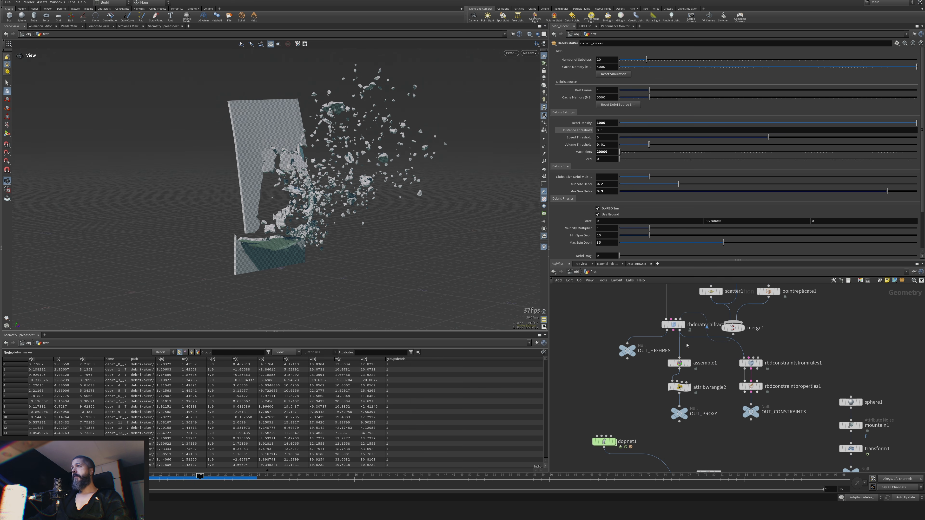
{"action": "middle_click_drag", "start_coordinate": [687, 345], "coordinate": [679, 260]}
{"action": "right_click", "coordinate": [672, 418]}
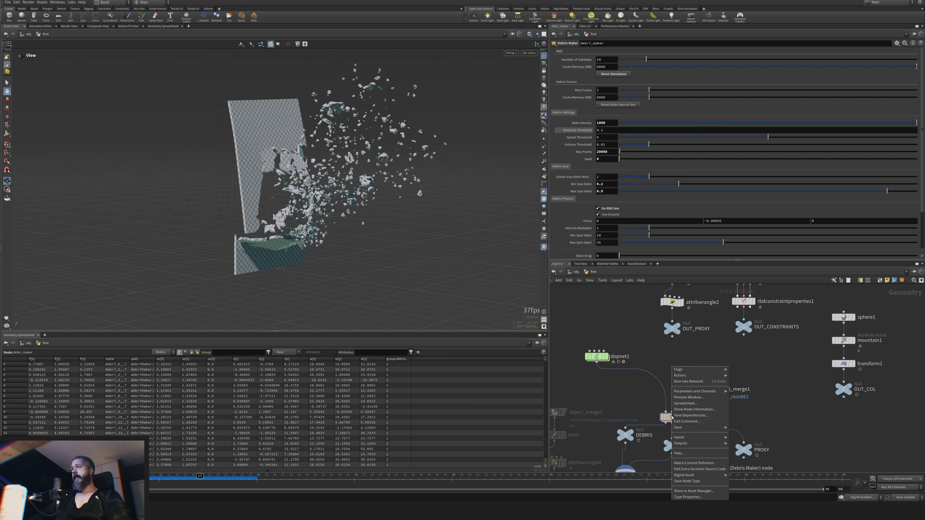
{"action": "left_click", "coordinate": [694, 462]}
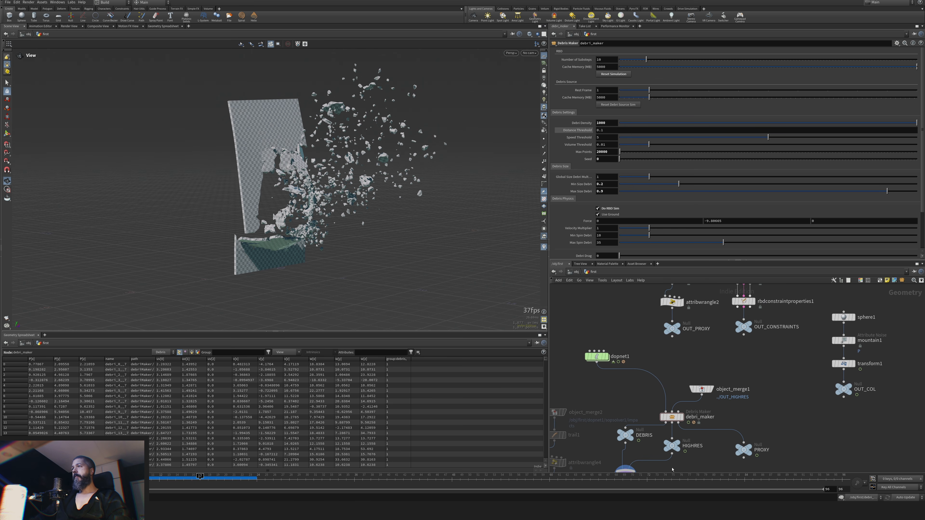
Display the null1 wall geometry, followed by the rbdmaterialfracture1 result, to compare the wall before and after fracturing.
{"action": "middle_click_drag", "start_coordinate": [696, 350], "coordinate": [692, 380]}
{"action": "middle_click_drag", "start_coordinate": [685, 309], "coordinate": [674, 459]}
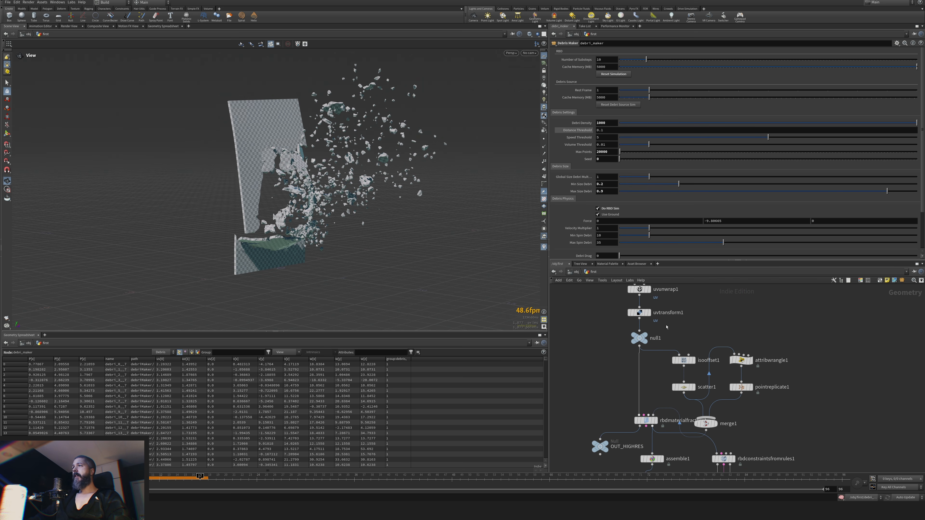
{"action": "left_click", "coordinate": [646, 334]}
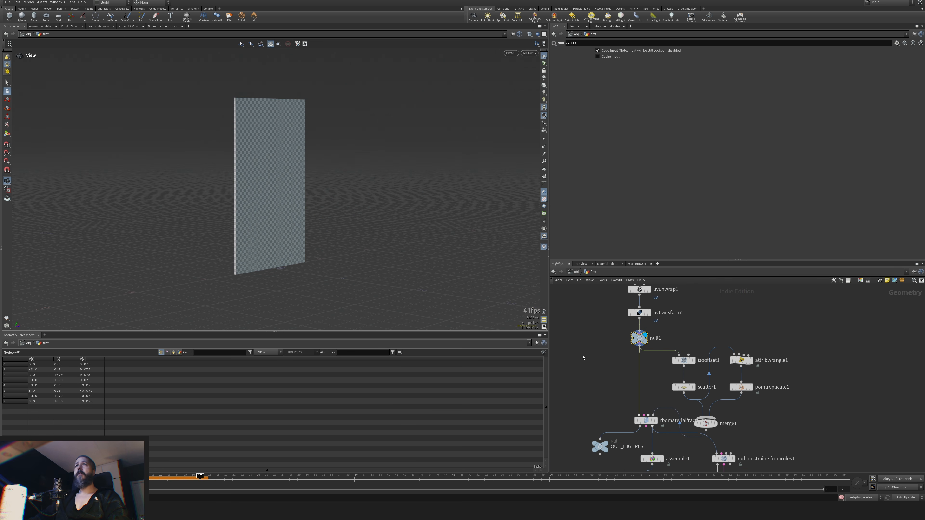
{"action": "middle_click_drag", "start_coordinate": [608, 398], "coordinate": [616, 323]}
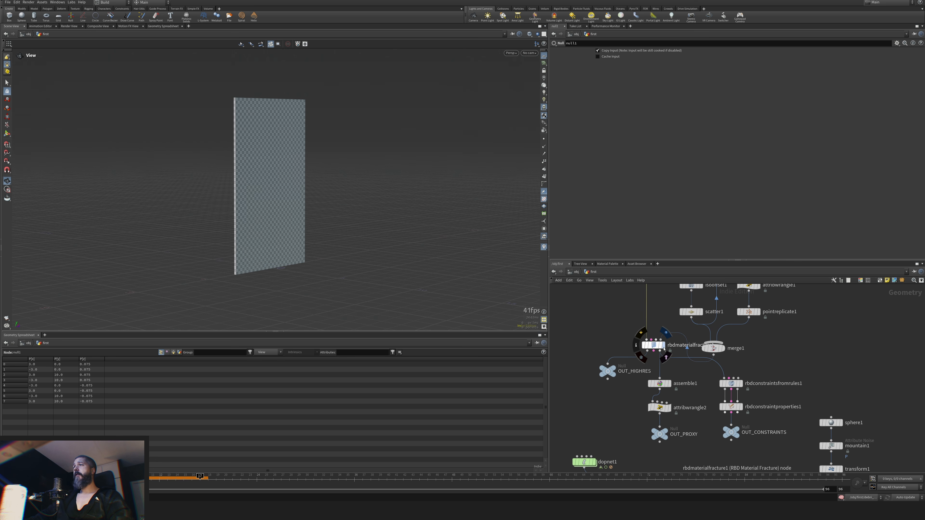
{"action": "left_click", "coordinate": [663, 345]}
{"action": "middle_click_drag", "start_coordinate": [621, 396], "coordinate": [599, 358]}
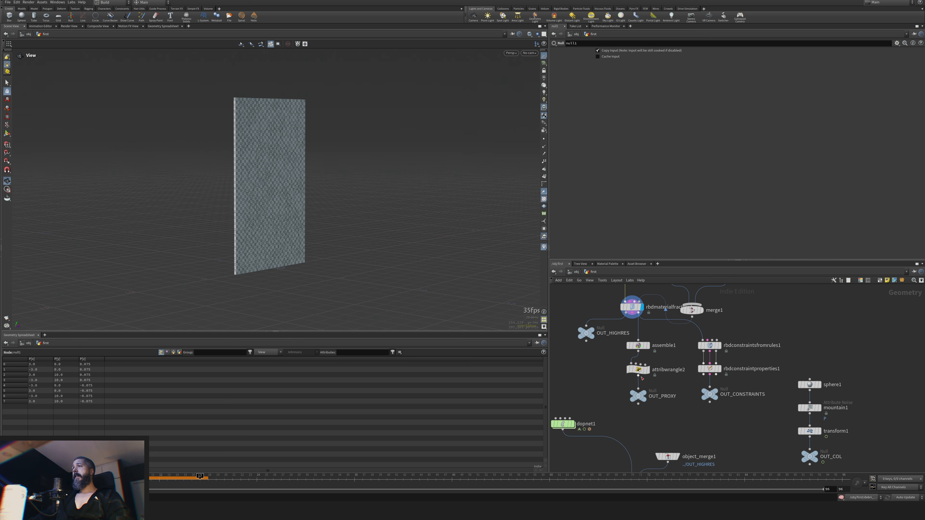
Display the dopnet1 simulation, followed by debri_maker's output, and scrub the timeline to review the motion.
{"action": "left_click", "coordinate": [573, 428]}
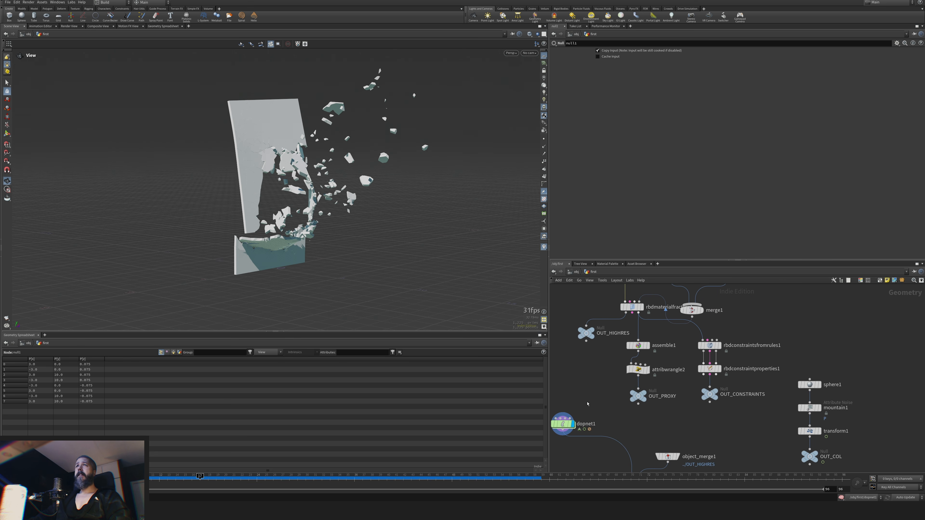
{"action": "mouse_move", "coordinate": [73, 477]}
{"action": "left_mouse_down"}
{"action": "mouse_move", "coordinate": [296, 473]}
{"action": "mouse_move", "coordinate": [75, 473]}
{"action": "mouse_move", "coordinate": [327, 460]}
{"action": "mouse_move", "coordinate": [75, 470]}
{"action": "left_mouse_up"}
{"action": "middle_click_drag", "start_coordinate": [643, 423], "coordinate": [659, 330]}
{"action": "left_click", "coordinate": [649, 367]}
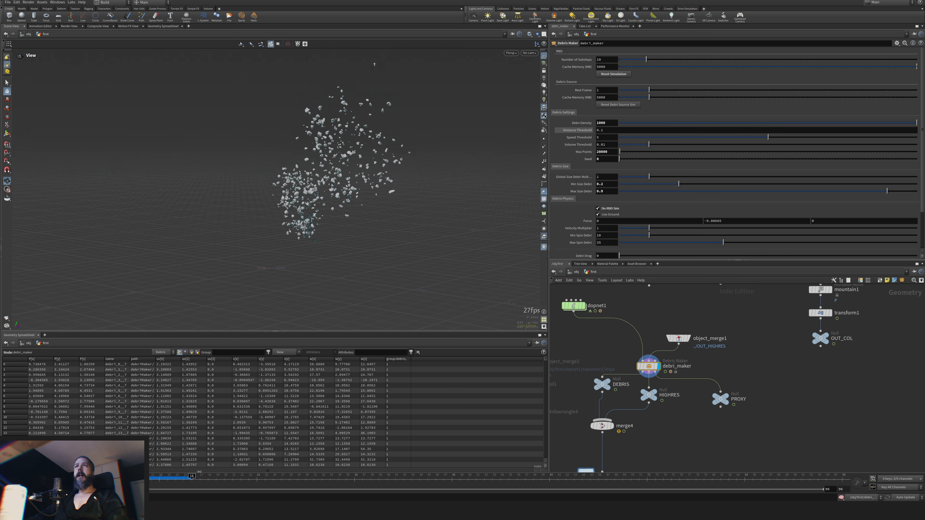
{"action": "left_click_drag", "start_coordinate": [80, 473], "coordinate": [136, 472]}
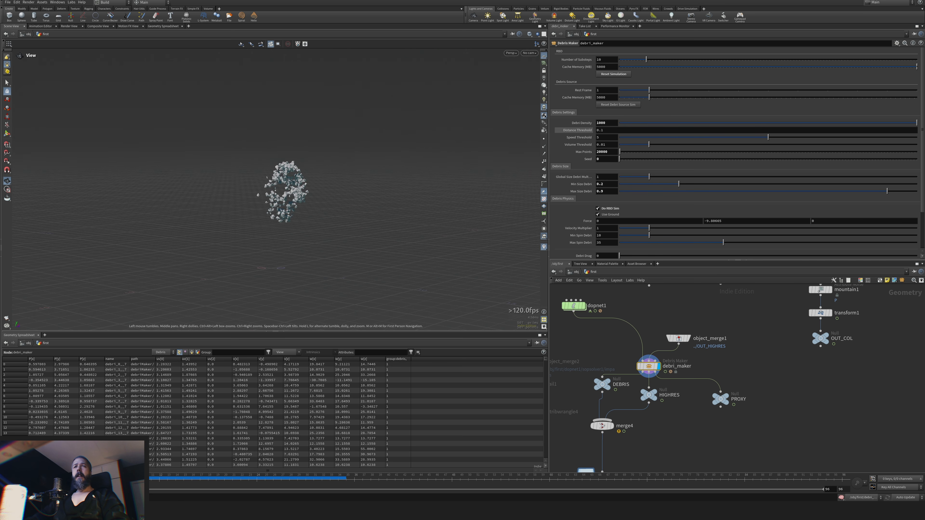
{"action": "left_click", "coordinate": [104, 474]}
Reposition object_merge1 above debri_maker and display its high-resolution input geometry while scrubbing the timeline.
{"action": "scroll", "coordinate": [663, 398], "scroll_direction": "up", "scroll_amount": 3}
{"action": "middle_click_drag", "start_coordinate": [740, 342], "coordinate": [776, 360]}
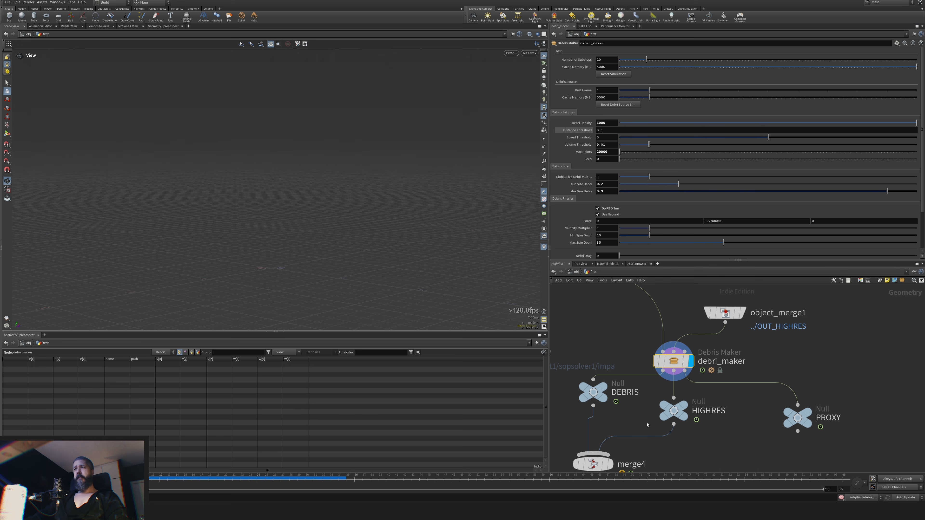
{"action": "middle_click_drag", "start_coordinate": [667, 363], "coordinate": [681, 422]}
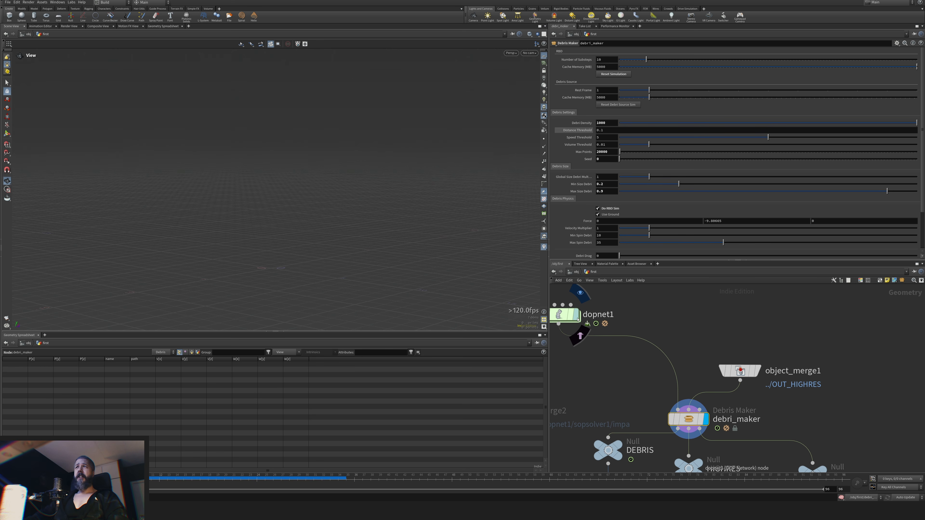
{"action": "left_click_drag", "start_coordinate": [740, 371], "coordinate": [729, 362]}
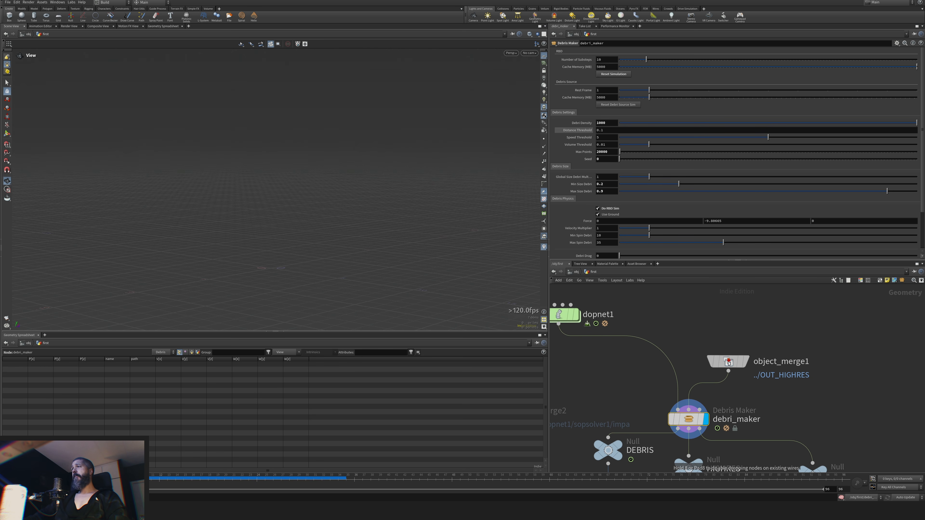
{"action": "left_click", "coordinate": [744, 360]}
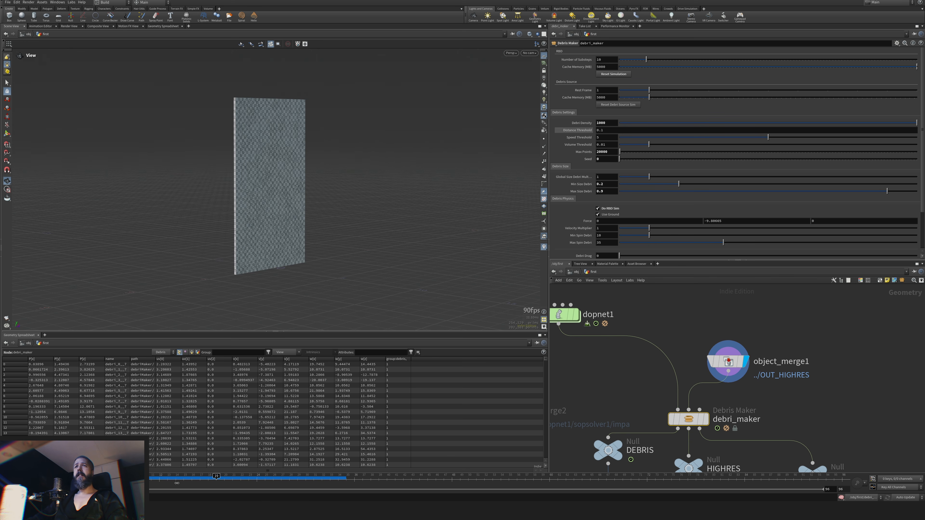
{"action": "left_click_drag", "start_coordinate": [176, 483], "coordinate": [88, 484]}
Display the HIGHRES null and scrub forward through the impact to examine the simulated high-resolution pieces.
{"action": "middle_click_drag", "start_coordinate": [769, 398], "coordinate": [772, 362]}
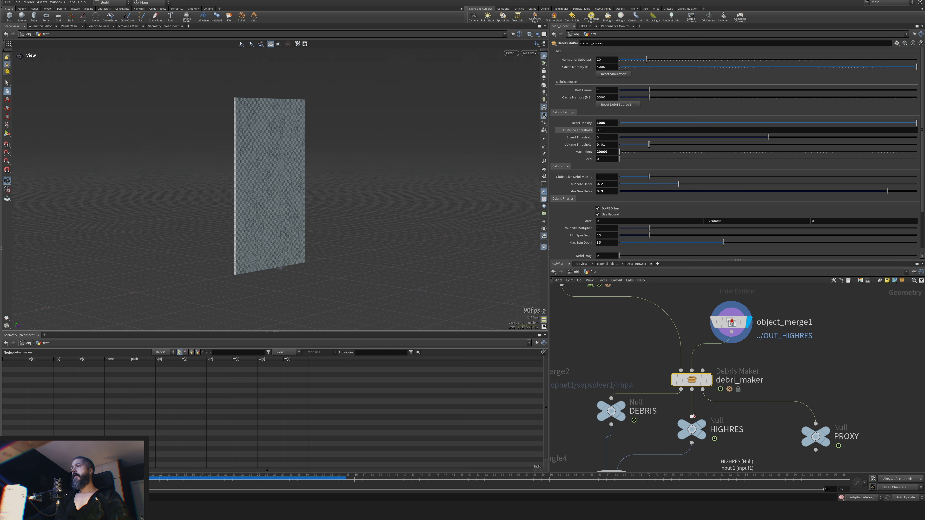
{"action": "left_click", "coordinate": [713, 409]}
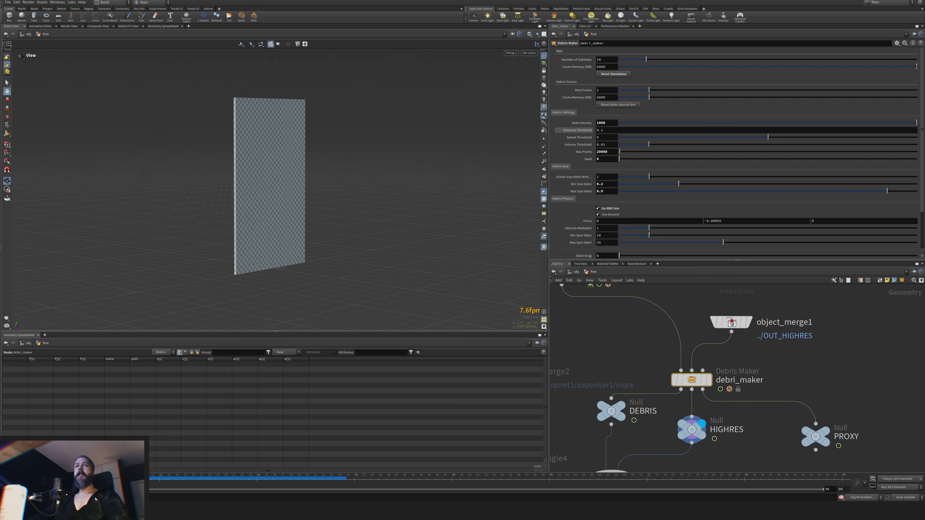
{"action": "left_click_drag", "start_coordinate": [145, 476], "coordinate": [226, 476]}
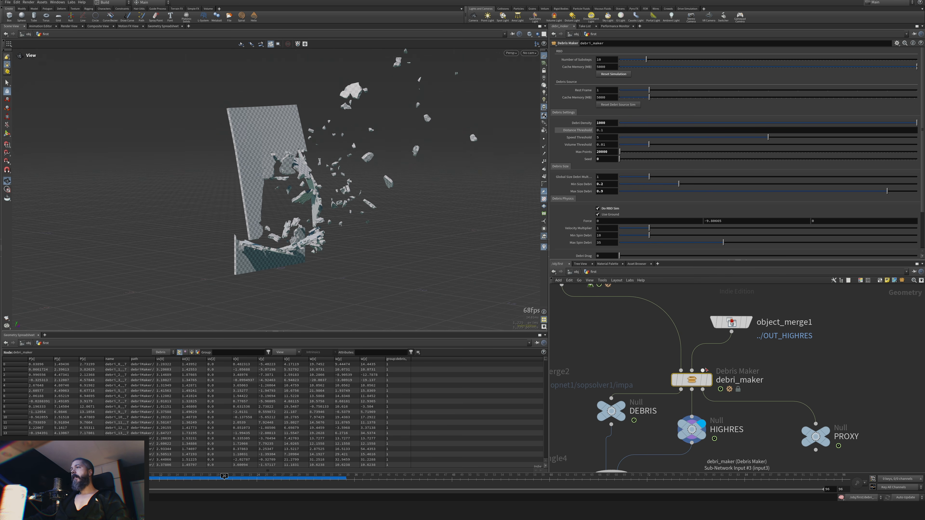
Display the DEBRIS null on its own and scrub the timeline to examine only the debris pieces.
{"action": "middle_click_drag", "start_coordinate": [788, 359], "coordinate": [766, 364]}
{"action": "left_click_drag", "start_coordinate": [712, 328], "coordinate": [694, 310]}
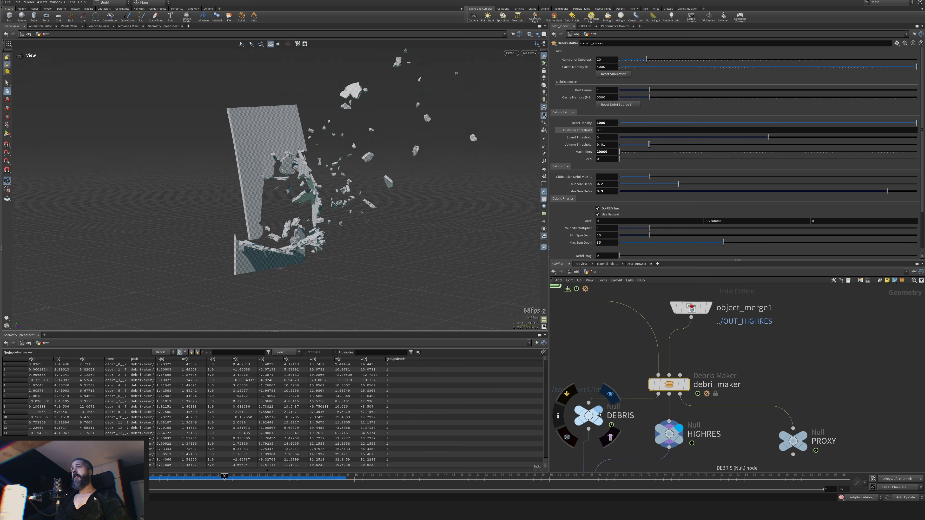
{"action": "middle_click_drag", "start_coordinate": [780, 373], "coordinate": [805, 343]}
{"action": "scroll", "coordinate": [714, 379], "scroll_direction": "up", "scroll_amount": 2}
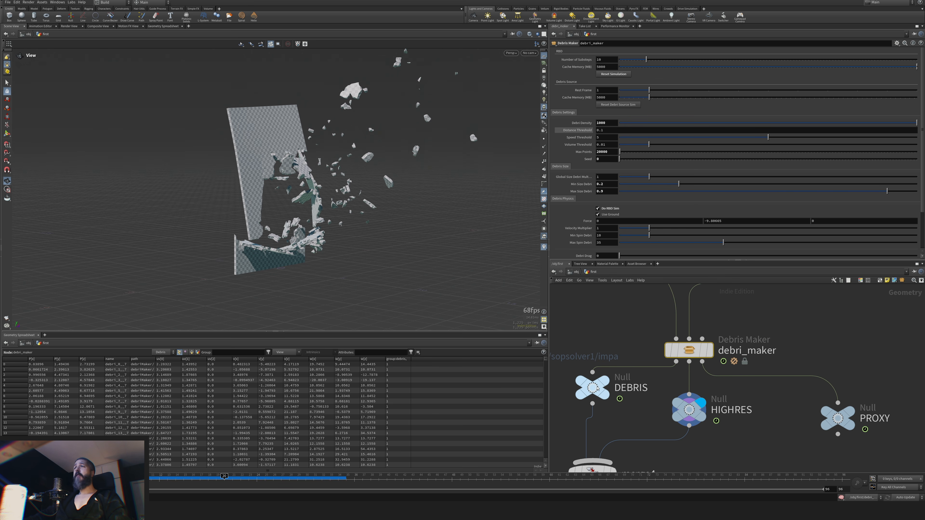
{"action": "left_click", "coordinate": [606, 383]}
{"action": "left_click_drag", "start_coordinate": [223, 477], "coordinate": [218, 479]}
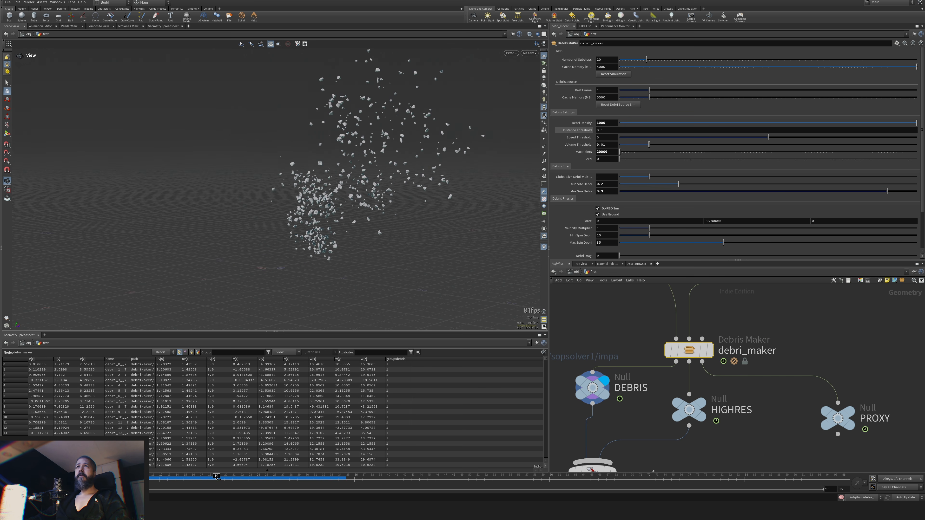
Compare the HIGHRES and PROXY outputs by displaying each and scrubbing the timeline back toward the first impact.
{"action": "left_click", "coordinate": [709, 405]}
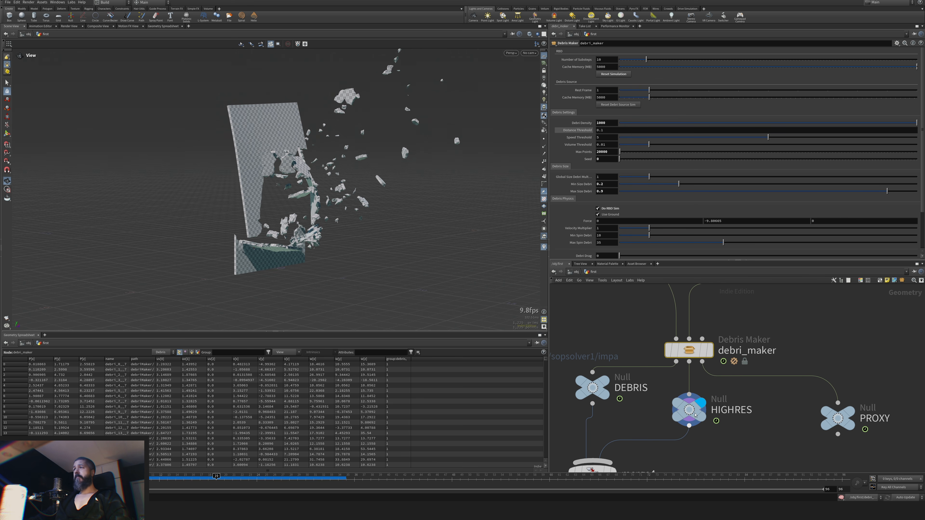
{"action": "mouse_move", "coordinate": [217, 478]}
{"action": "left_mouse_down"}
{"action": "mouse_move", "coordinate": [141, 478]}
{"action": "mouse_move", "coordinate": [217, 478]}
{"action": "left_mouse_up"}
{"action": "left_click", "coordinate": [850, 412]}
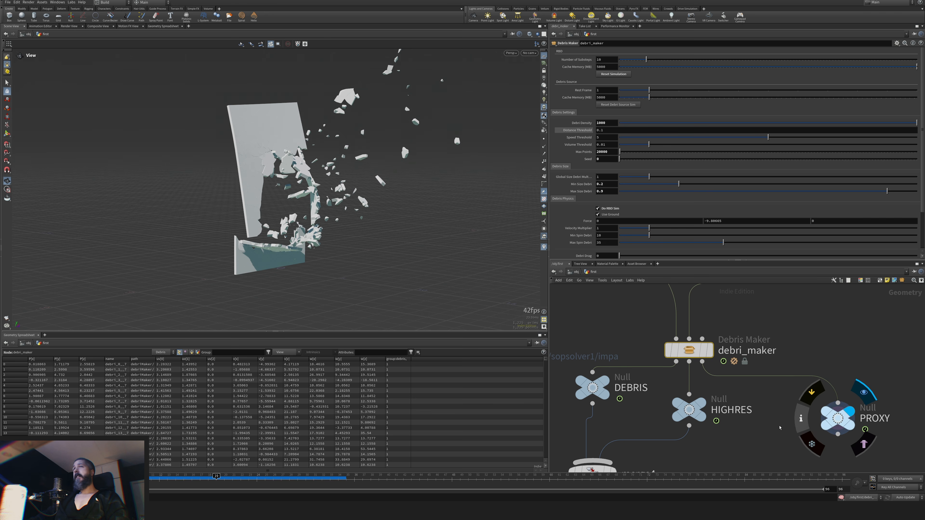
{"action": "left_click", "coordinate": [225, 478]}
{"action": "left_click_drag", "start_coordinate": [240, 478], "coordinate": [142, 479]}
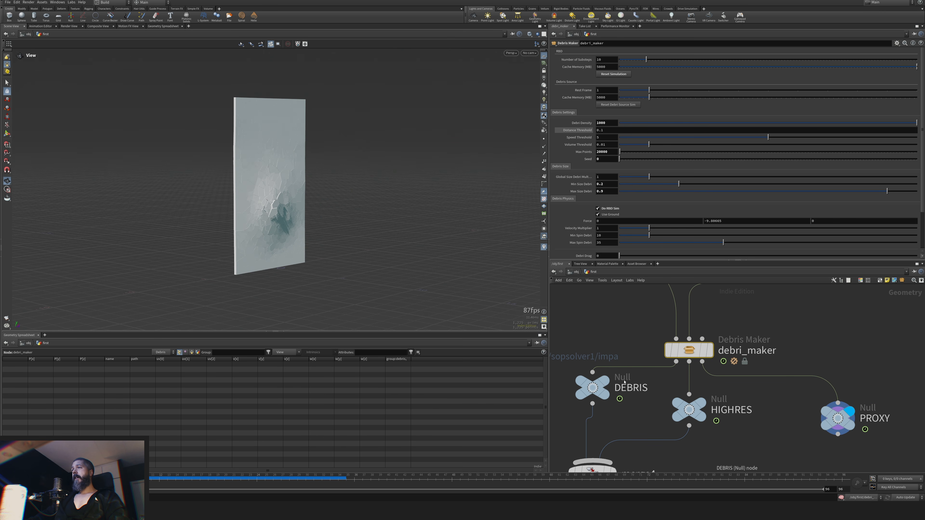
Display merge4 and play the combined debris and high-resolution simulation, scrubbing through the impact frames.
{"action": "middle_click_drag", "start_coordinate": [675, 457], "coordinate": [672, 399]}
{"action": "left_click", "coordinate": [613, 414]}
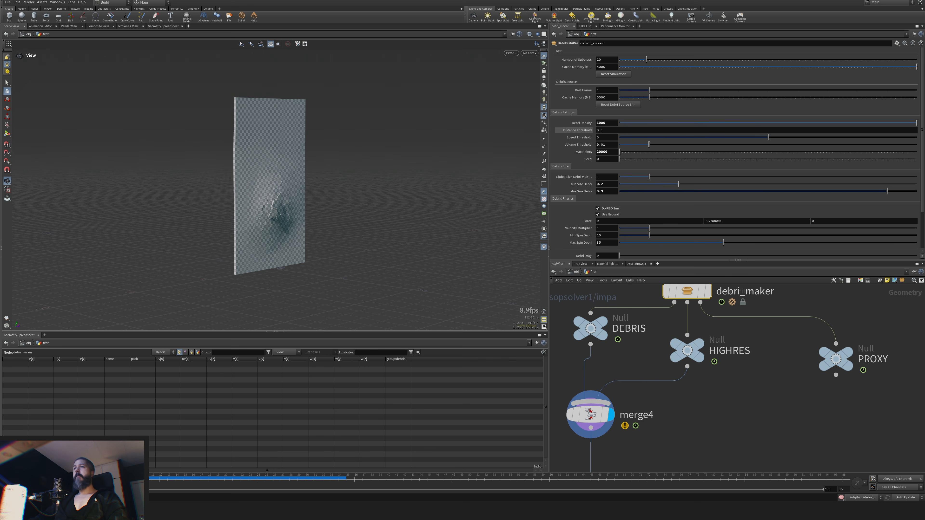
{"action": "key", "text": "Up"}
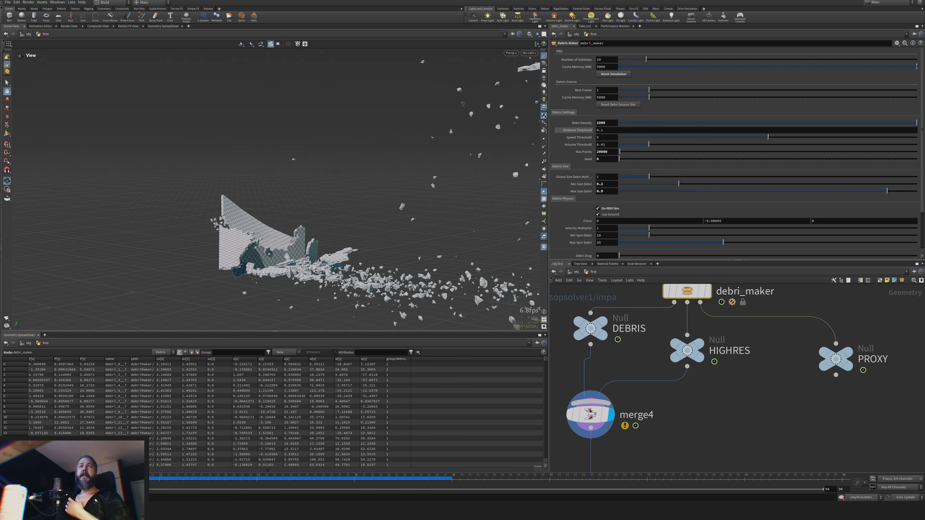
{"action": "left_click_drag", "start_coordinate": [135, 478], "coordinate": [151, 478]}
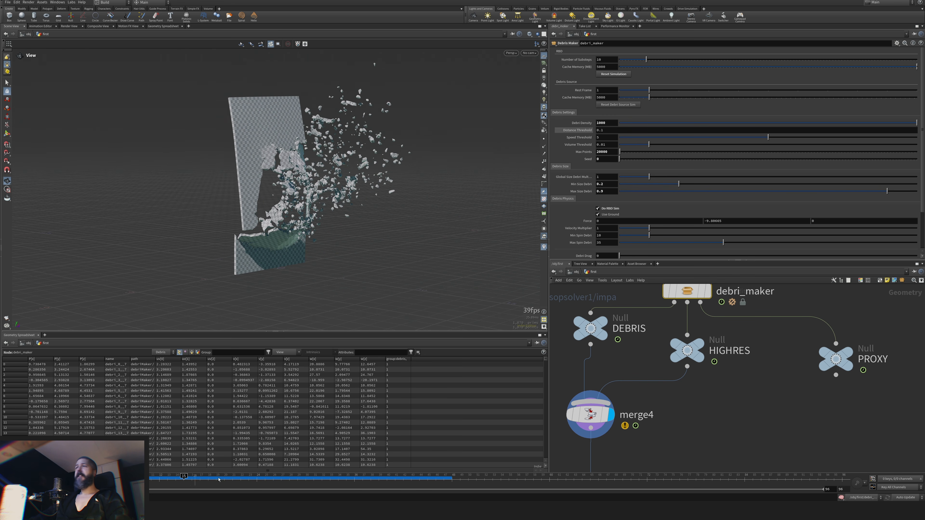
Set the debri_maker node's Debris Density to 1.
{"action": "middle_click_drag", "start_coordinate": [659, 359], "coordinate": [663, 409]}
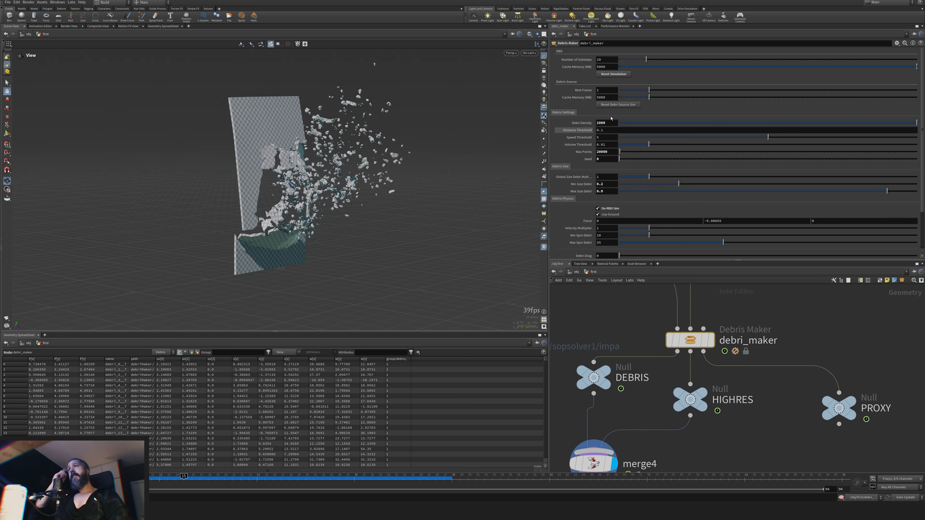
{"action": "scroll", "coordinate": [618, 125], "scroll_direction": "down", "scroll_amount": 3}
{"action": "scroll", "coordinate": [618, 125], "scroll_direction": "up", "scroll_amount": 3}
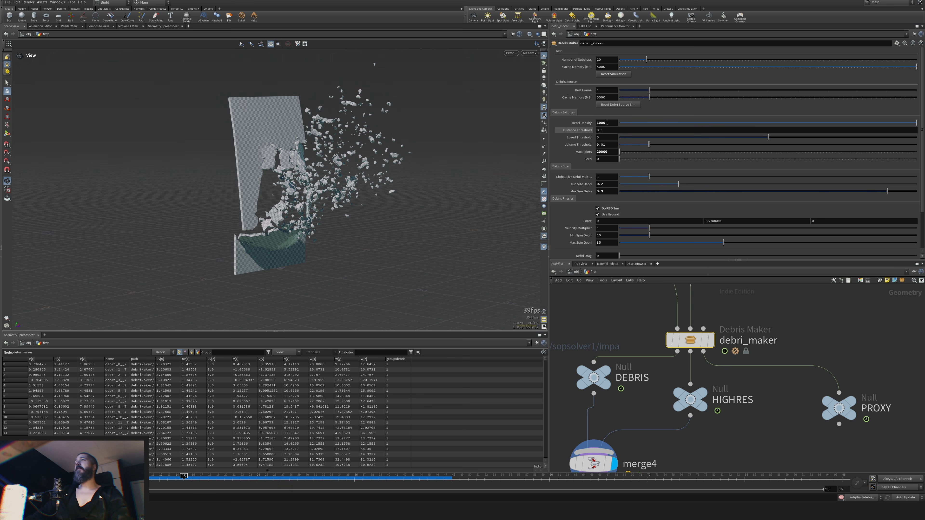
{"action": "type", "text": "1"}
{"action": "key", "text": "Return"}
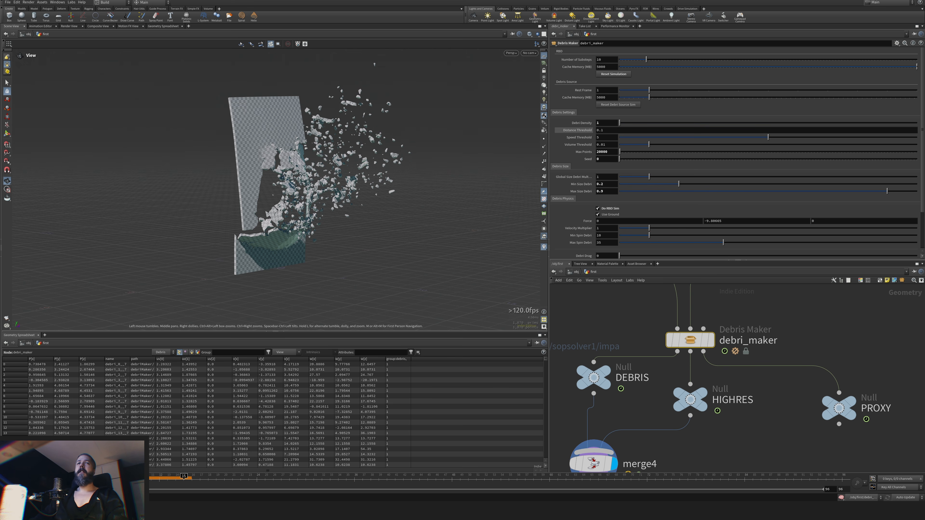
Reset the debris source simulation at the first frame and replay it, displaying the DEBRIS output alone.
{"action": "left_click", "coordinate": [8, 479]}
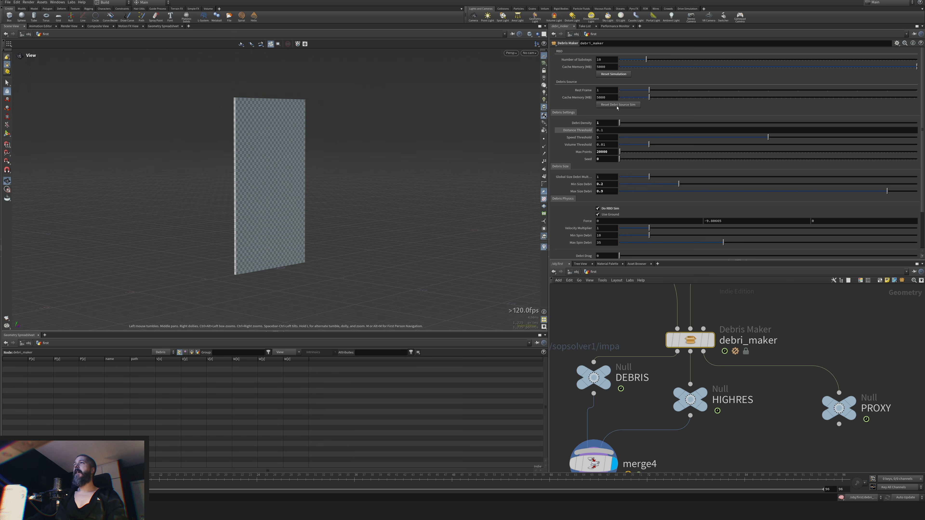
{"action": "left_click", "coordinate": [617, 105]}
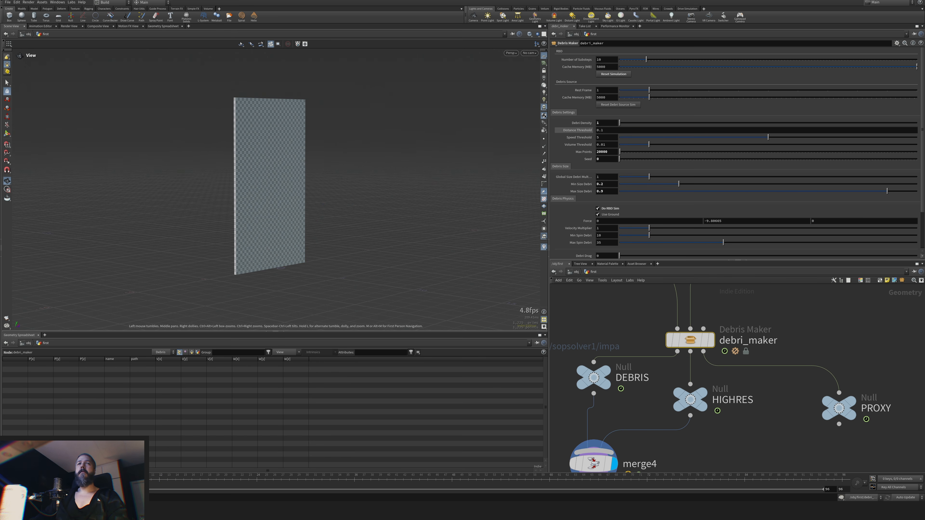
{"action": "key", "text": "Up"}
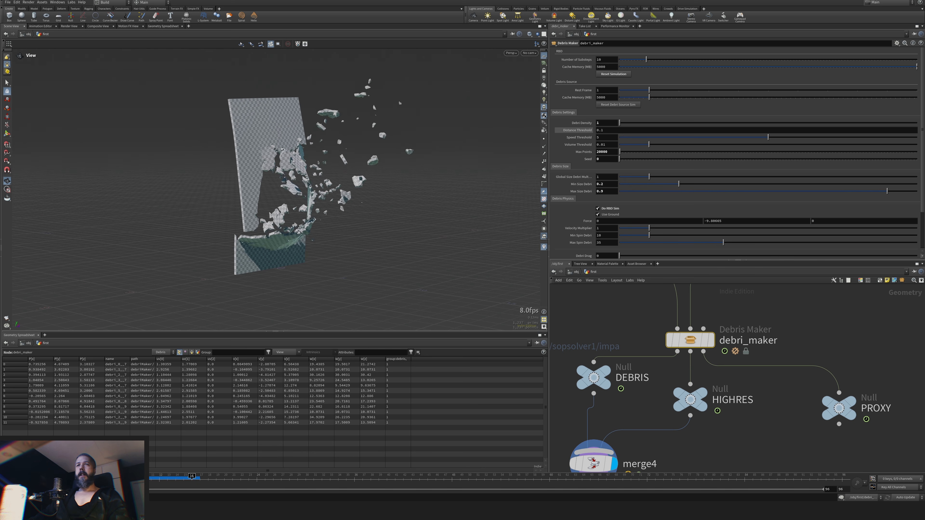
{"action": "left_click", "coordinate": [608, 370]}
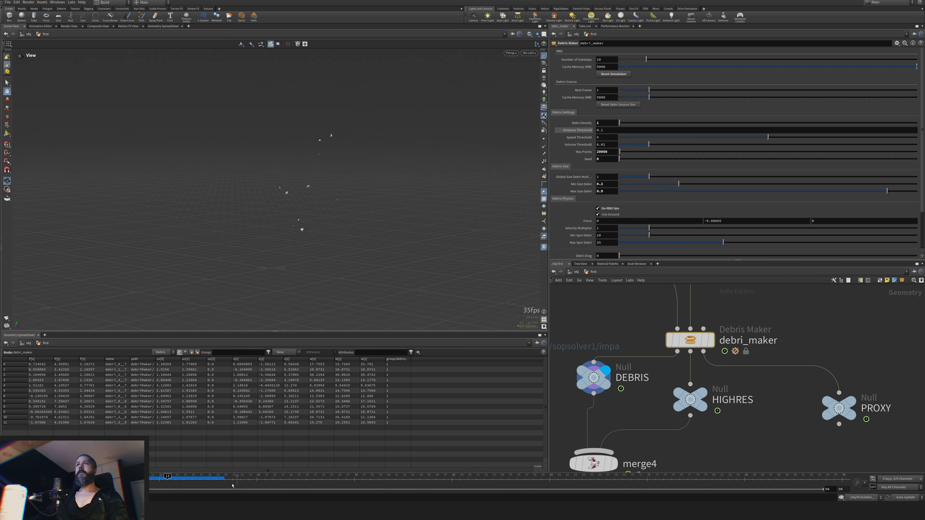
Return to the first frame, set Debris Density to 1000 on debri_maker and reset the debris source simulation.
{"action": "left_click_drag", "start_coordinate": [219, 476], "coordinate": [71, 476]}
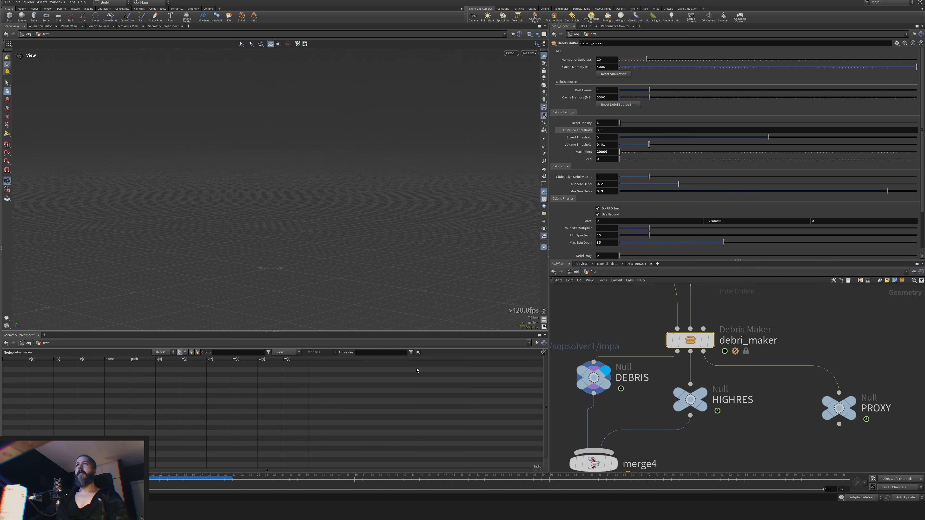
{"action": "left_click_drag", "start_coordinate": [605, 123], "coordinate": [564, 125]}
{"action": "type", "text": "1000"}
{"action": "key", "text": "Return"}
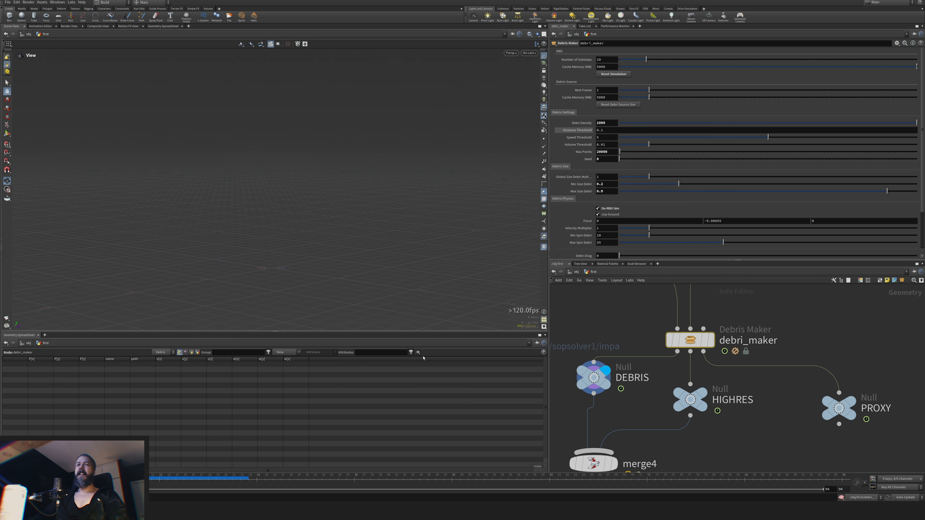
{"action": "left_click", "coordinate": [625, 104]}
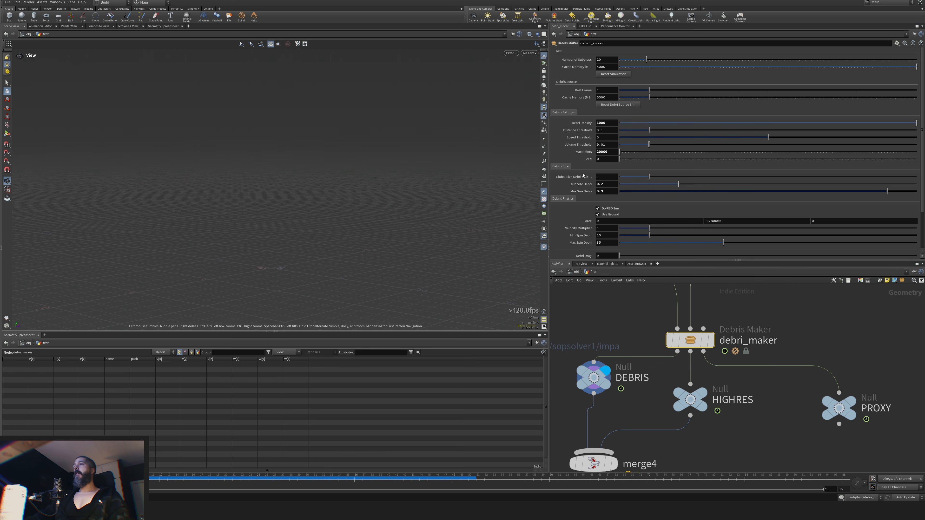
Scrub through the wall impact with dopnet1 displayed, and compare it with the combined merge4 output.
{"action": "middle_click_drag", "start_coordinate": [630, 313], "coordinate": [644, 407]}
{"action": "left_click", "coordinate": [569, 308]}
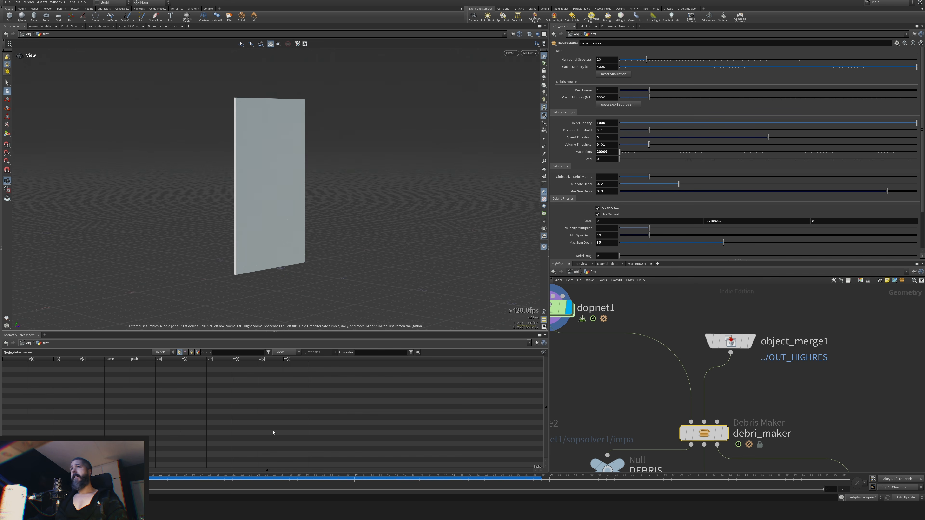
{"action": "left_click_drag", "start_coordinate": [72, 477], "coordinate": [177, 477]}
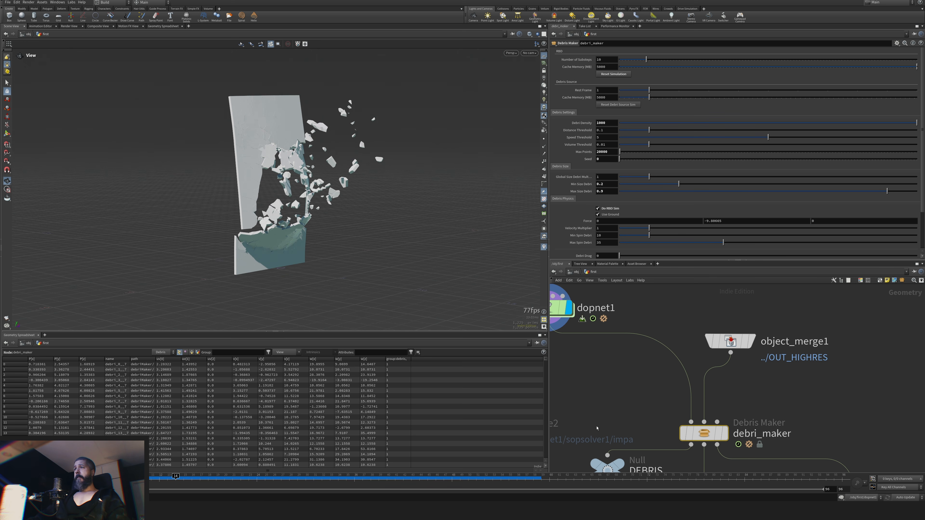
{"action": "middle_click_drag", "start_coordinate": [615, 431], "coordinate": [610, 332]}
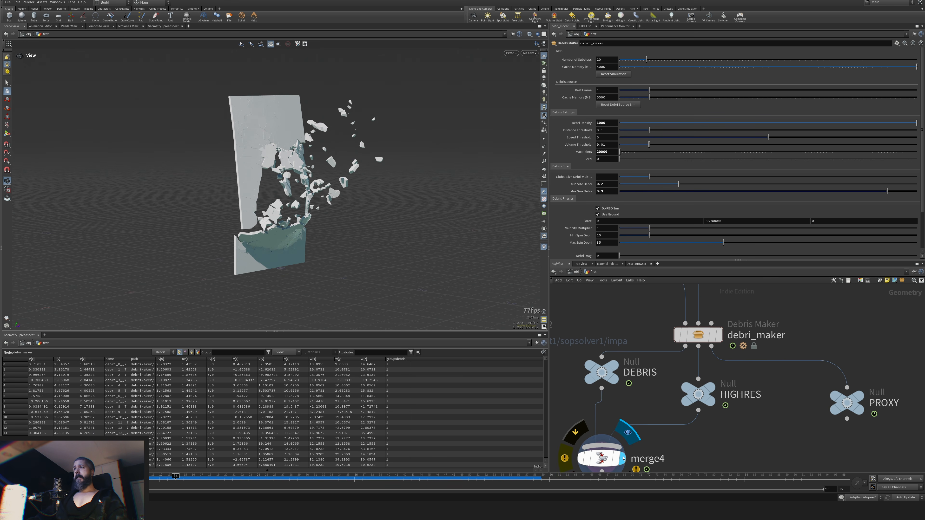
{"action": "left_click", "coordinate": [622, 458]}
{"action": "mouse_move", "coordinate": [175, 477]}
{"action": "left_mouse_down"}
{"action": "mouse_move", "coordinate": [73, 477]}
{"action": "mouse_move", "coordinate": [192, 478]}
{"action": "left_mouse_up"}
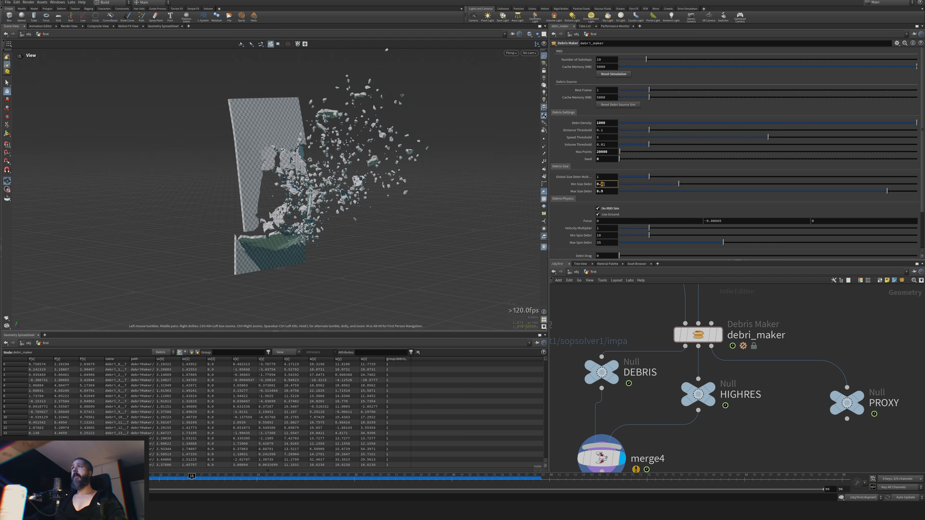
Try a debris size range of 0.1 to 0.3, and replace it with a minimum of 0.2 and maximum of 0.65.
{"action": "left_click", "coordinate": [601, 192]}
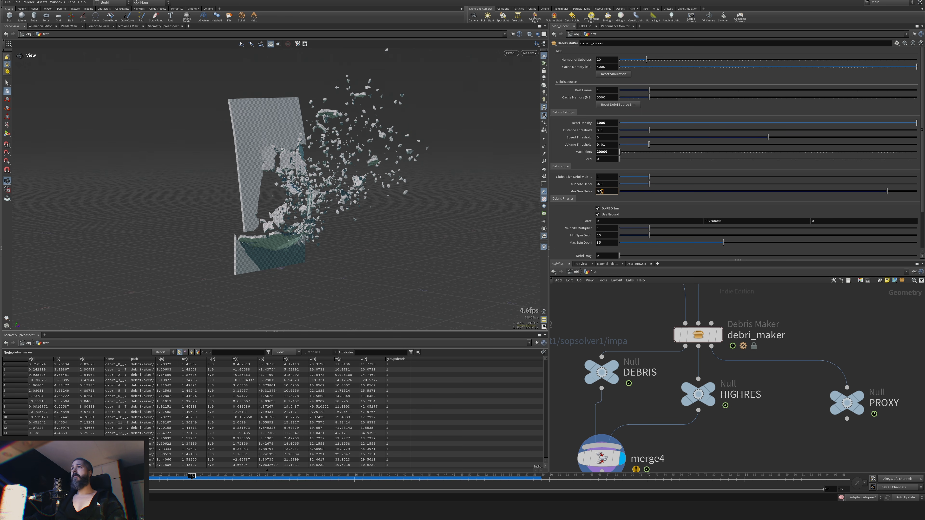
{"action": "type", "text": "0.3"}
{"action": "key", "text": "Return"}
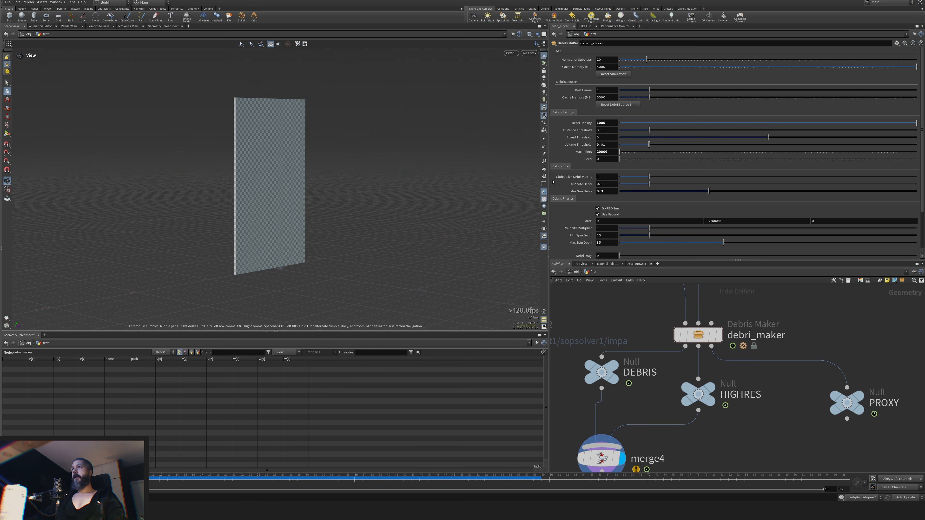
{"action": "double_click", "coordinate": [602, 191]}
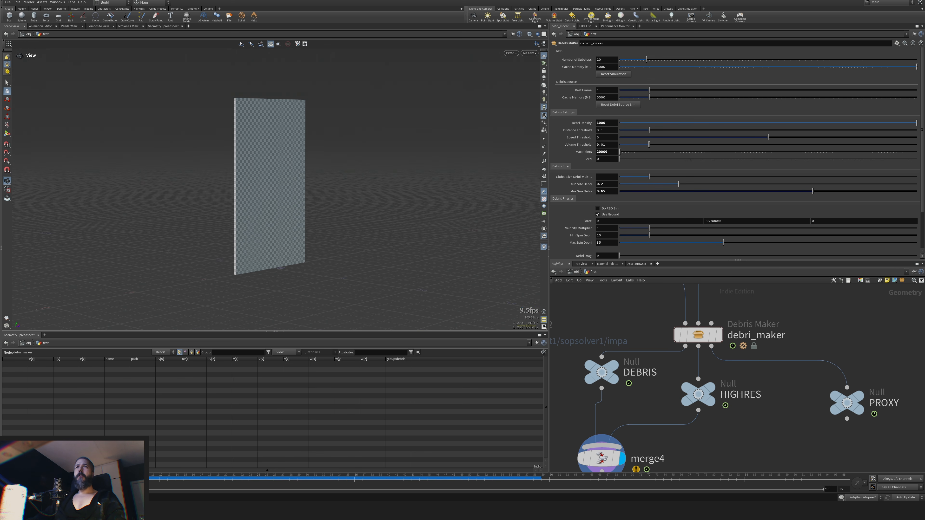
Display the DEBRIS output alone and scrub its simulation with Use Ground turned off.
{"action": "left_click", "coordinate": [612, 367]}
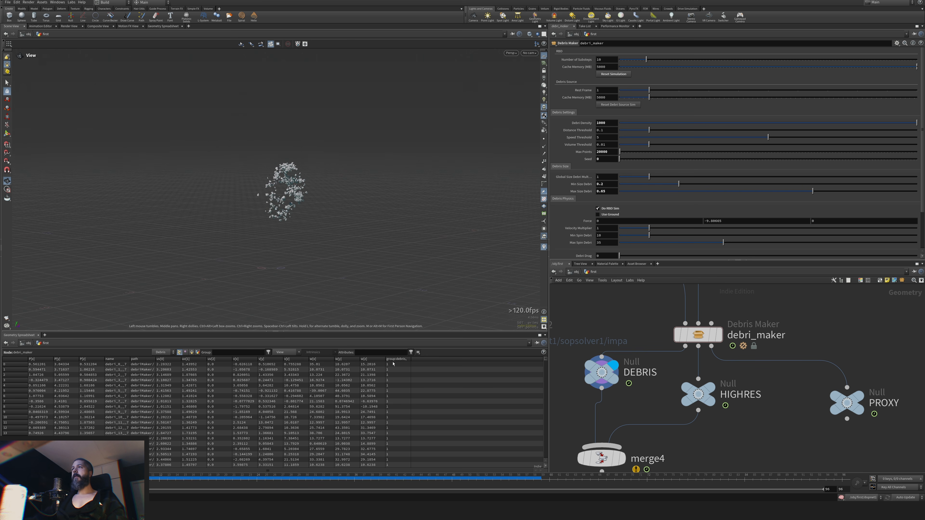
{"action": "left_click", "coordinate": [597, 214]}
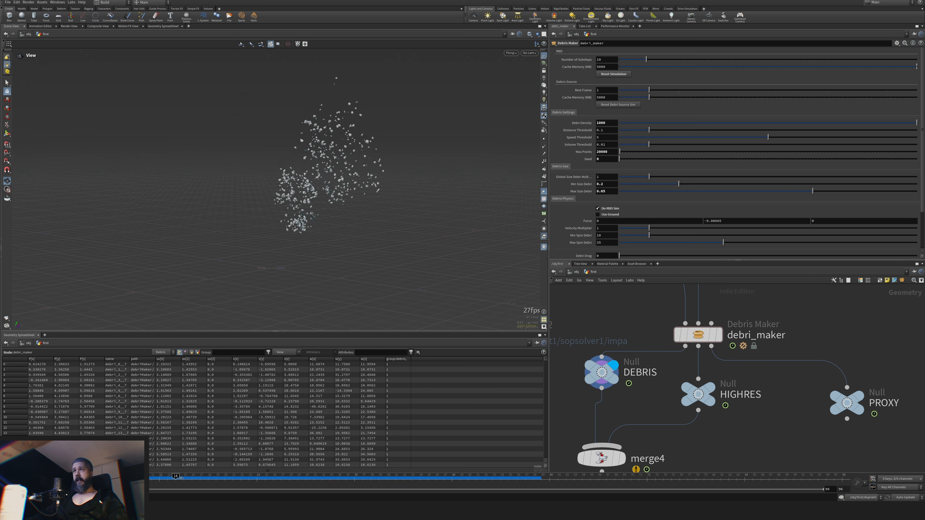
{"action": "left_click_drag", "start_coordinate": [321, 480], "coordinate": [224, 475]}
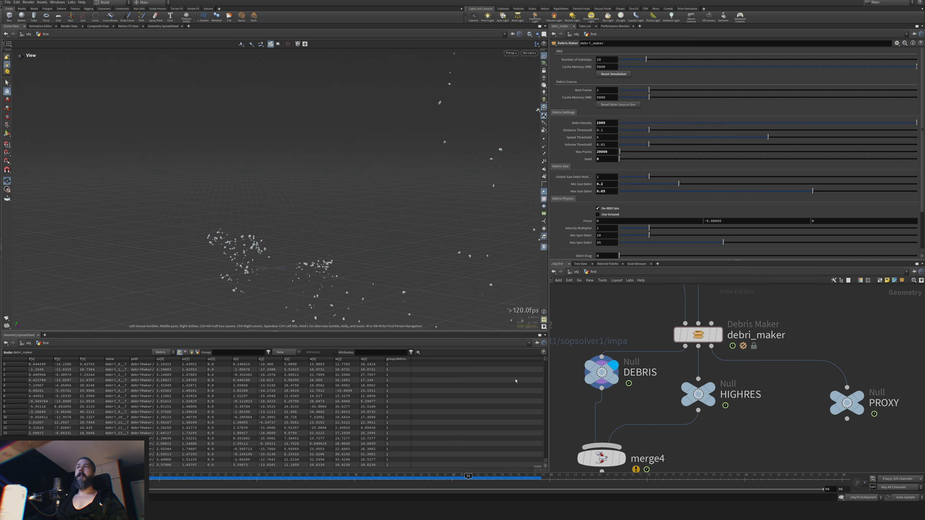
Template dopnet1 over the debris and scrub back through the impact to compare the debris with the fractured wall.
{"action": "middle_click_drag", "start_coordinate": [611, 315], "coordinate": [632, 408]}
{"action": "left_click", "coordinate": [589, 331]}
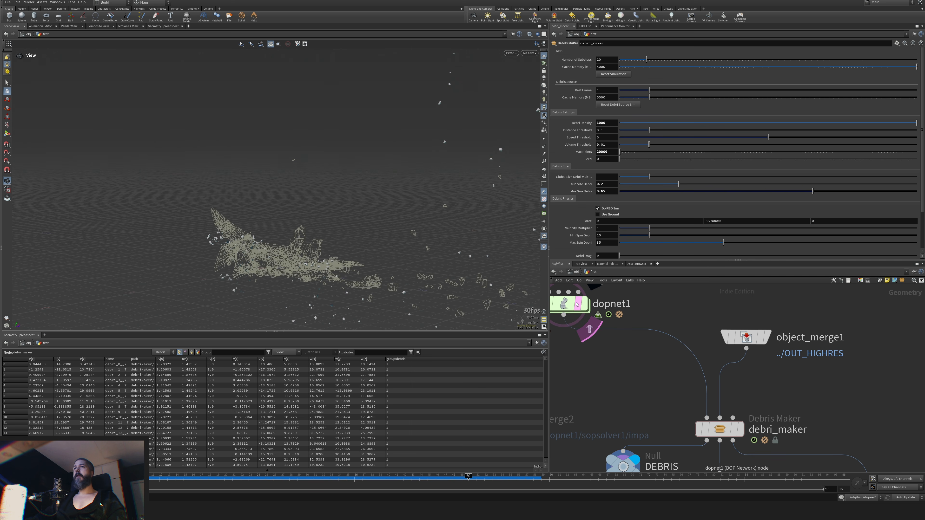
{"action": "mouse_move", "coordinate": [241, 476]}
{"action": "left_mouse_down"}
{"action": "mouse_move", "coordinate": [355, 476]}
{"action": "mouse_move", "coordinate": [101, 476]}
{"action": "left_mouse_up"}
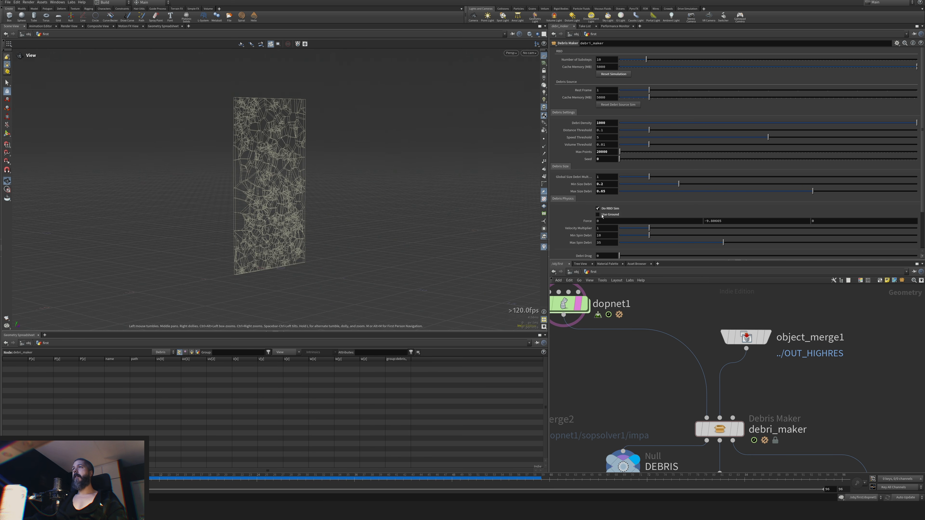
{"action": "left_click_drag", "start_coordinate": [189, 479], "coordinate": [128, 479]}
Enable Do Debri UV on debri_maker and scrub the debris simulation without the dopnet1 template.
{"action": "middle_click_drag", "start_coordinate": [648, 379], "coordinate": [669, 339]}
{"action": "scroll", "coordinate": [654, 192], "scroll_direction": "down", "scroll_amount": 3}
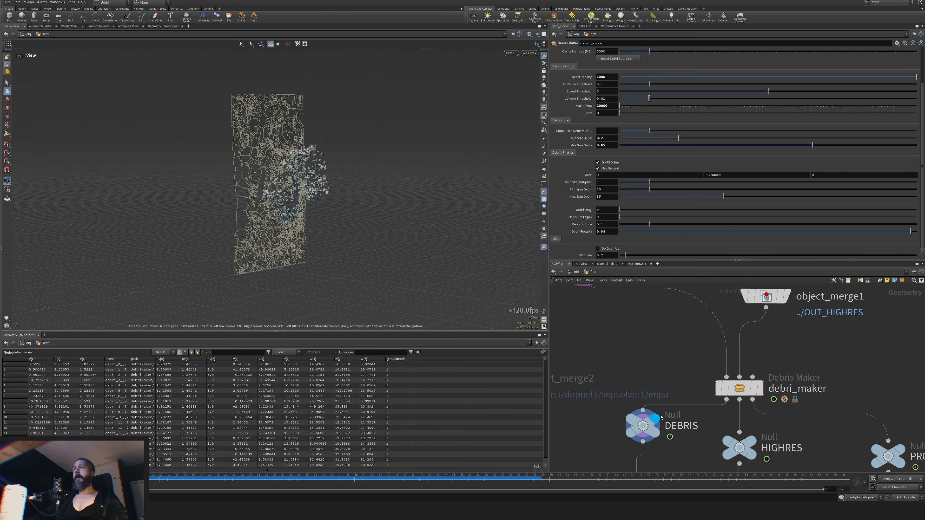
{"action": "left_click", "coordinate": [764, 414]}
{"action": "left_click", "coordinate": [764, 414]}
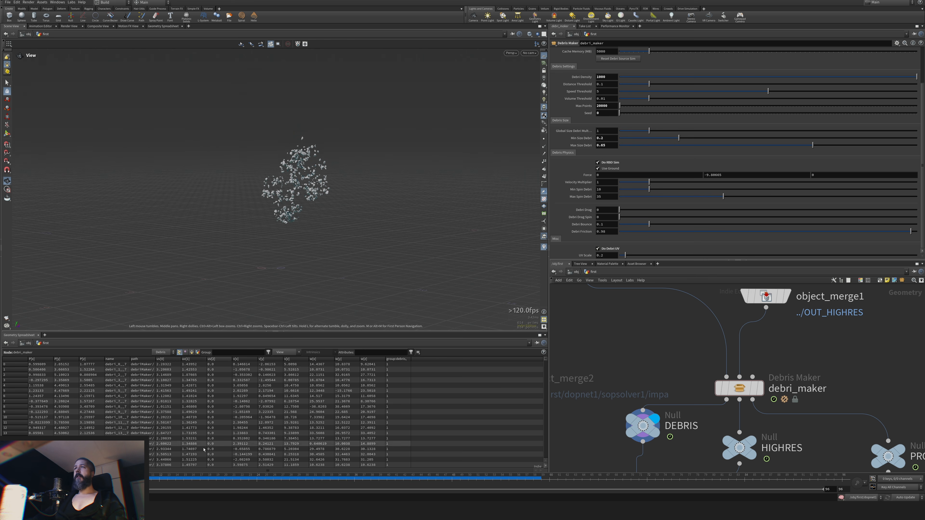
{"action": "left_click_drag", "start_coordinate": [144, 479], "coordinate": [191, 479]}
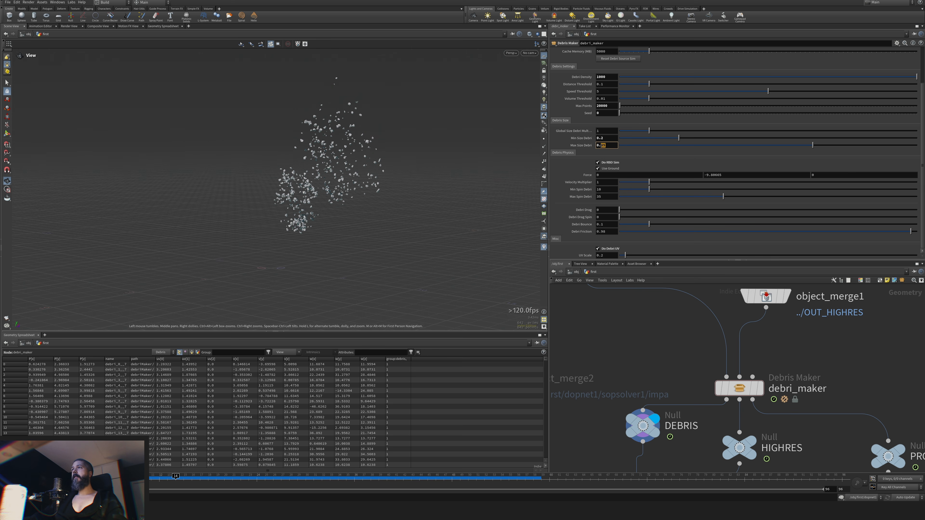
Set the debris size range to a minimum of 0.3 and maximum of 0.9, and reset the debris source simulation.
{"action": "left_click", "coordinate": [602, 138]}
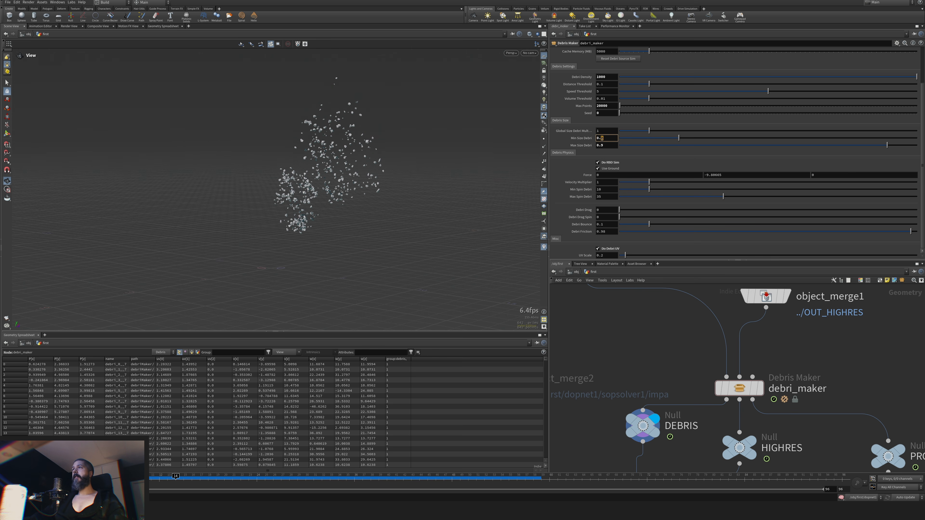
{"action": "left_click", "coordinate": [610, 59]}
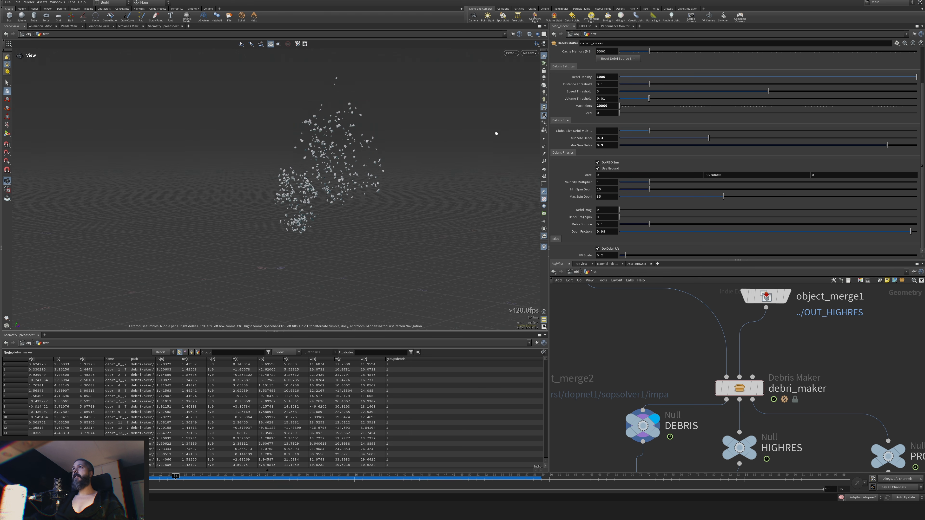
{"action": "scroll", "coordinate": [634, 129], "scroll_direction": "up", "scroll_amount": 2}
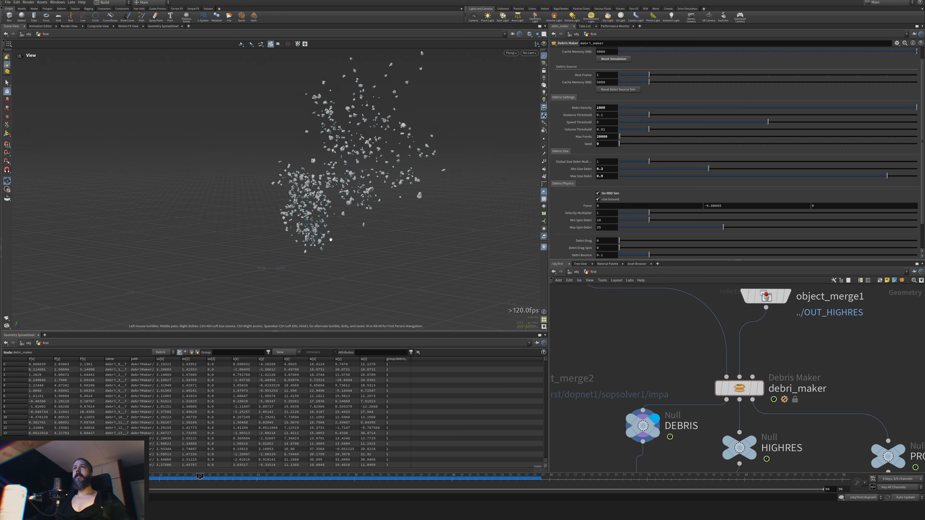
Examine the debris chunks up close, review the debri_maker physics and UV parameters, and scrub back toward the impact.
{"action": "right_click_drag", "start_coordinate": [301, 182], "coordinate": [433, 186]}
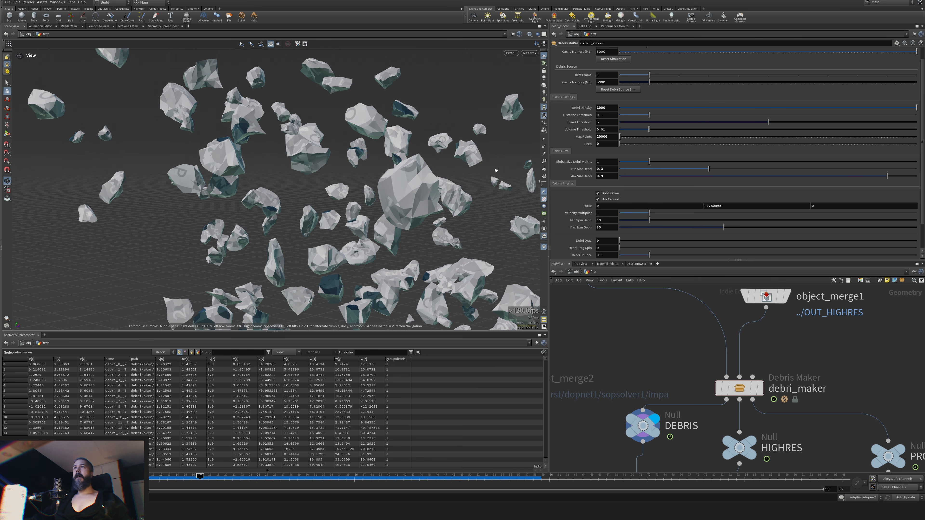
{"action": "right_click_drag", "start_coordinate": [496, 170], "coordinate": [299, 208]}
{"action": "middle_click_drag", "start_coordinate": [392, 198], "coordinate": [239, 205]}
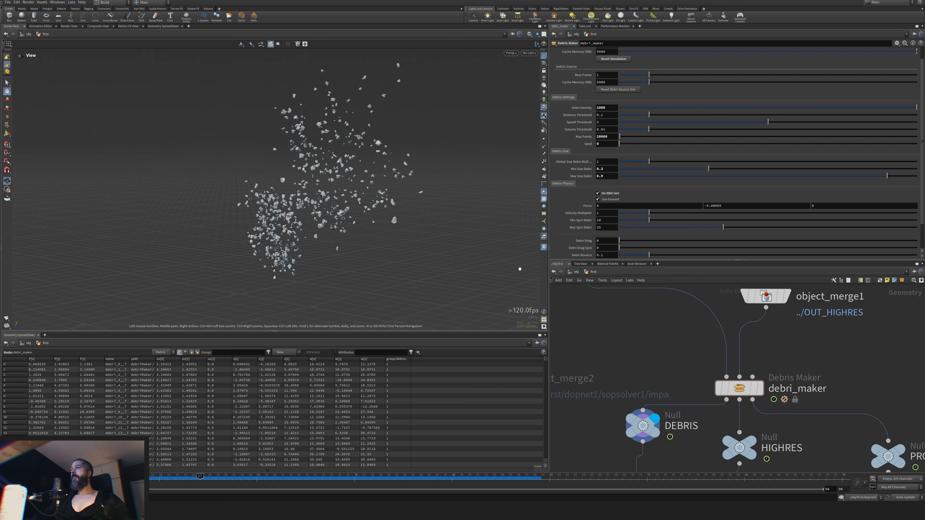
{"action": "scroll", "coordinate": [606, 213], "scroll_direction": "down", "scroll_amount": 2}
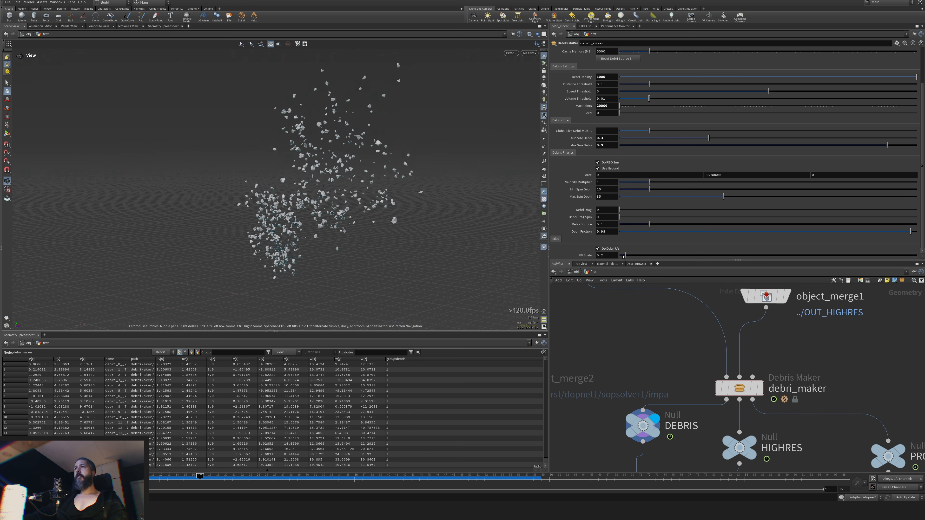
{"action": "scroll", "coordinate": [597, 226], "scroll_direction": "up", "scroll_amount": 3}
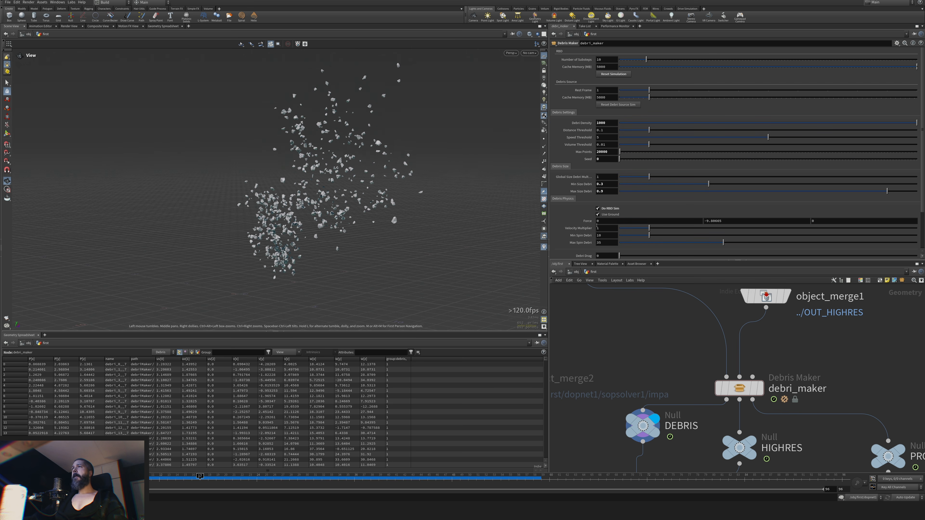
{"action": "scroll", "coordinate": [597, 227], "scroll_direction": "down", "scroll_amount": 3}
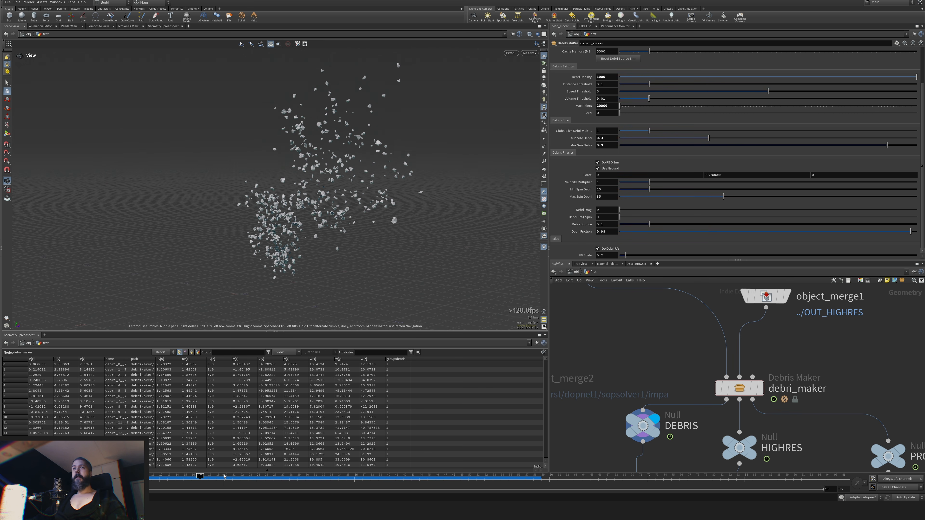
{"action": "left_click_drag", "start_coordinate": [224, 476], "coordinate": [170, 485]}
Add a Sphere node beside debri_maker, wire it into the third input and template it in the viewport.
{"action": "middle_click_drag", "start_coordinate": [685, 370], "coordinate": [607, 355]}
{"action": "middle_click_drag", "start_coordinate": [813, 349], "coordinate": [802, 382]}
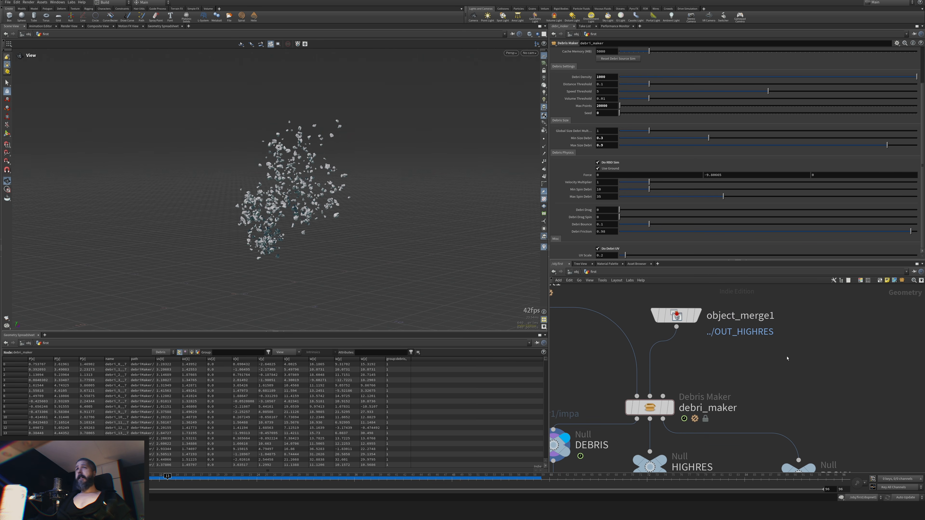
{"action": "key", "text": "Tab"}
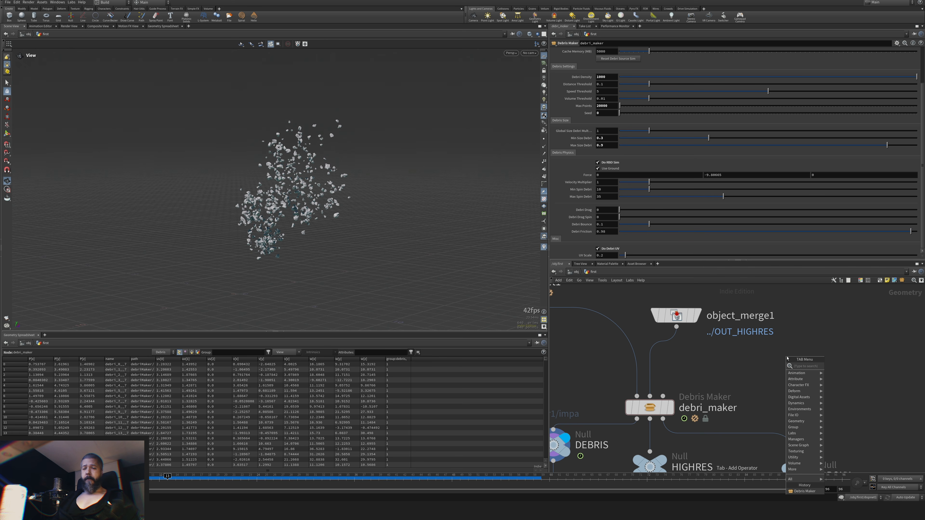
{"action": "type", "text": "obj"}
{"action": "key", "text": "Return"}
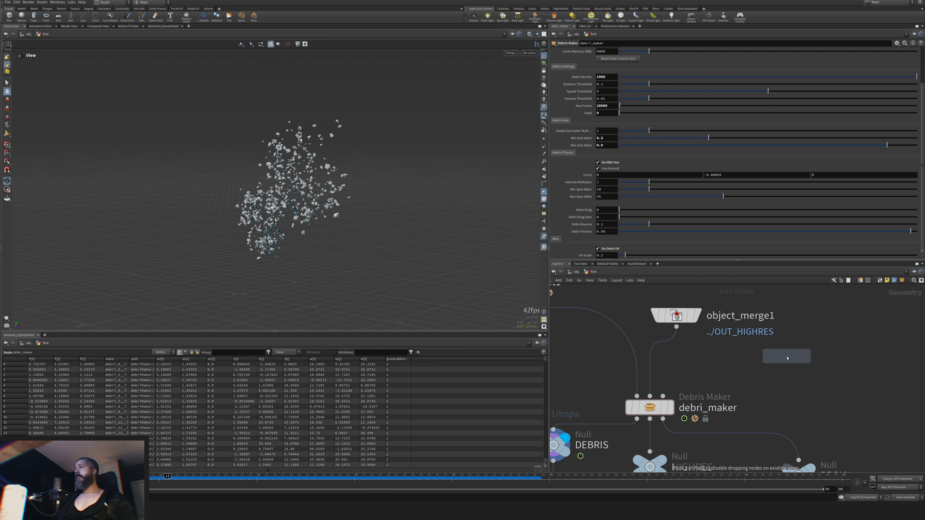
{"action": "left_click", "coordinate": [787, 359]}
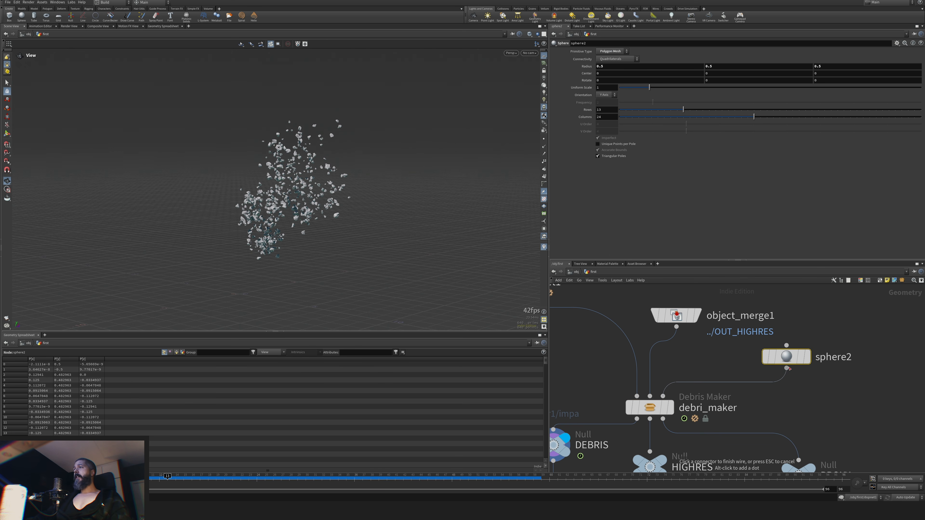
{"action": "left_click", "coordinate": [812, 356]}
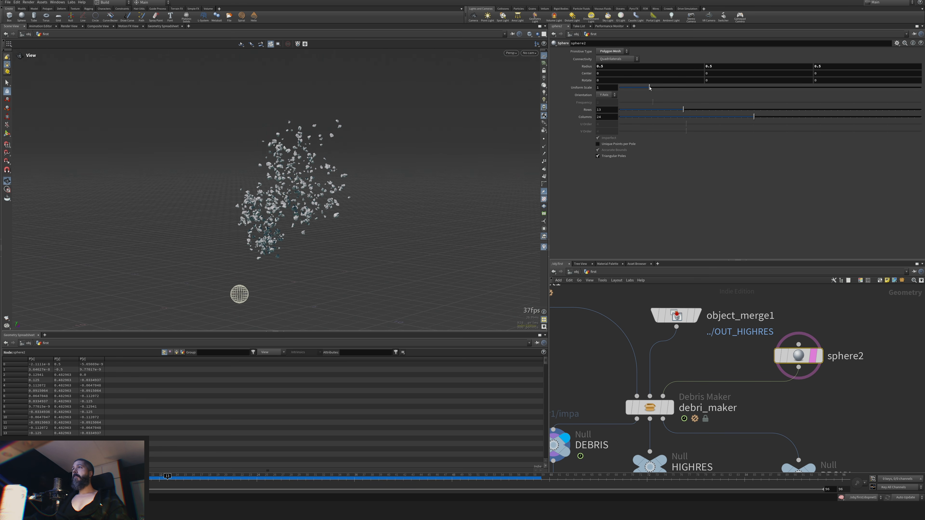
Set sphere2's Uniform Scale to 4.681 and turn off its template display.
{"action": "left_click_drag", "start_coordinate": [649, 87], "coordinate": [760, 88]}
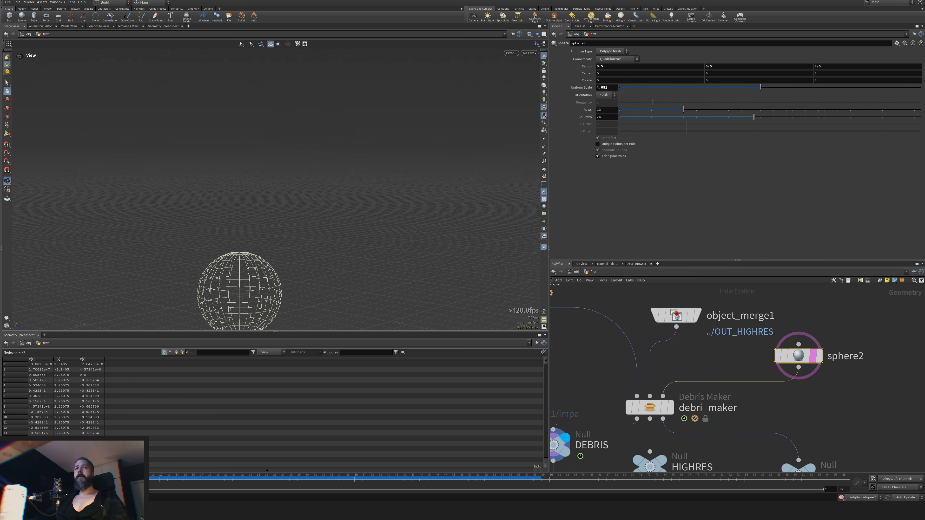
{"action": "key", "text": "t"}
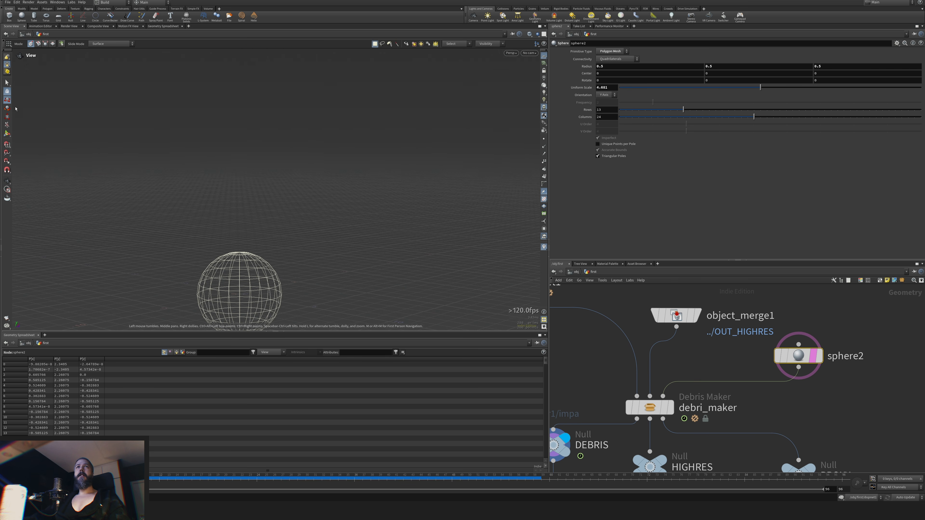
{"action": "left_click", "coordinate": [810, 356]}
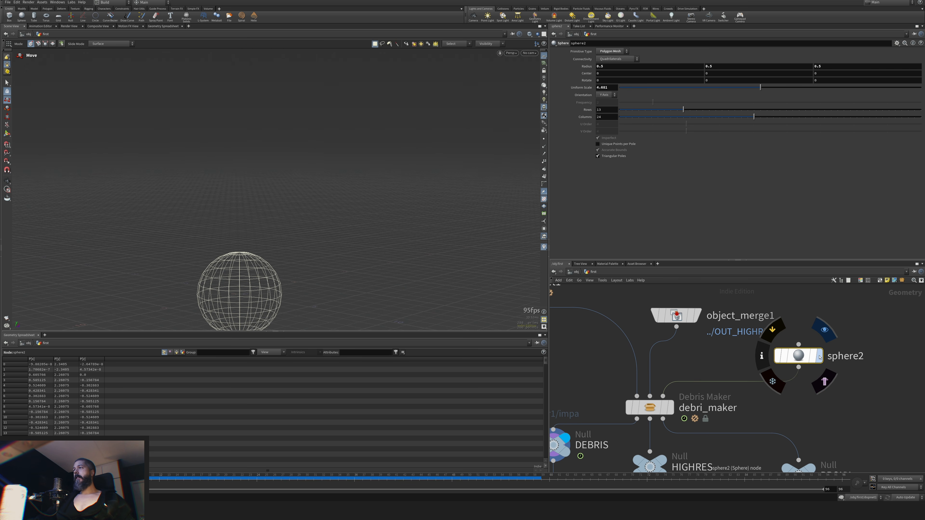
{"action": "right_click_drag", "start_coordinate": [375, 205], "coordinate": [308, 206], "text": "alt"}
{"action": "left_click_drag", "start_coordinate": [308, 206], "coordinate": [336, 233], "text": "alt"}
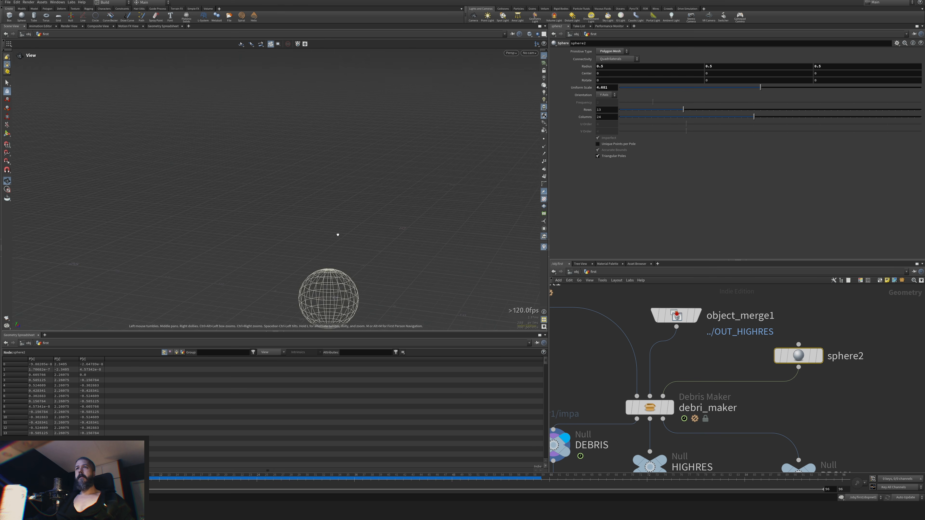
Move sphere2 with its viewport handle to a center of about Y 4.3 and Z 9.1.
{"action": "middle_click_drag", "start_coordinate": [336, 234], "coordinate": [266, 187], "text": "alt"}
{"action": "left_click", "coordinate": [7, 135]}
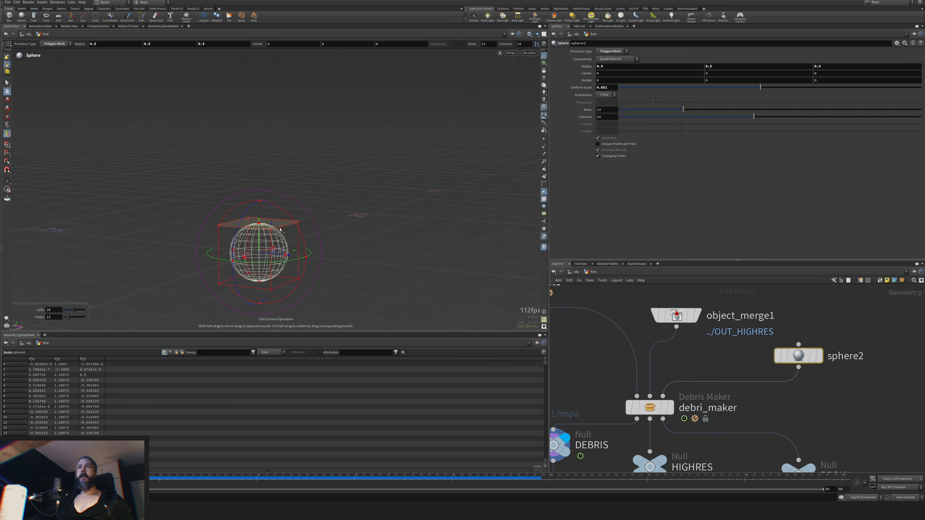
{"action": "left_click_drag", "start_coordinate": [272, 227], "coordinate": [394, 178]}
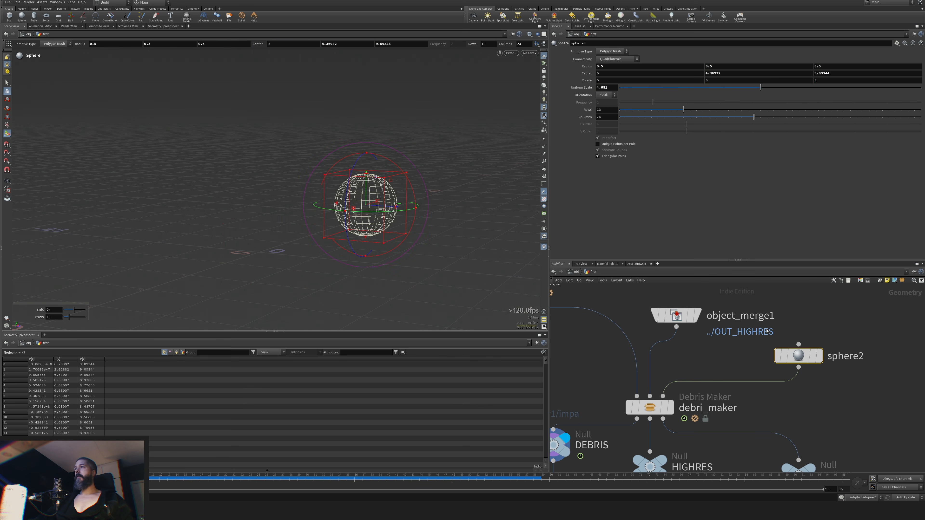
Display debri_maker, return to the start of the simulation and set sphere2's Uniform Scale to 5.575.
{"action": "mouse_move", "coordinate": [665, 409]}
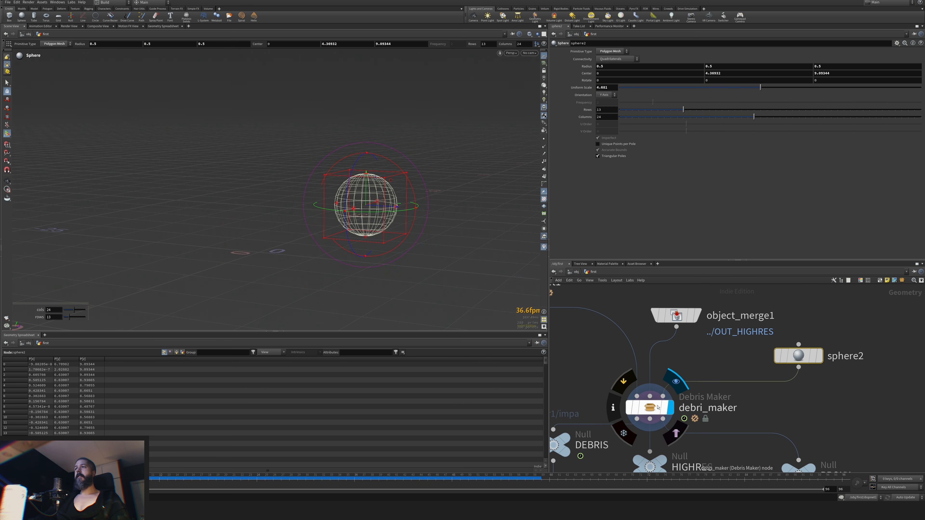
{"action": "left_click", "coordinate": [664, 409]}
{"action": "mouse_move", "coordinate": [73, 478]}
{"action": "left_mouse_down"}
{"action": "mouse_move", "coordinate": [286, 477]}
{"action": "mouse_move", "coordinate": [73, 477]}
{"action": "left_mouse_up"}
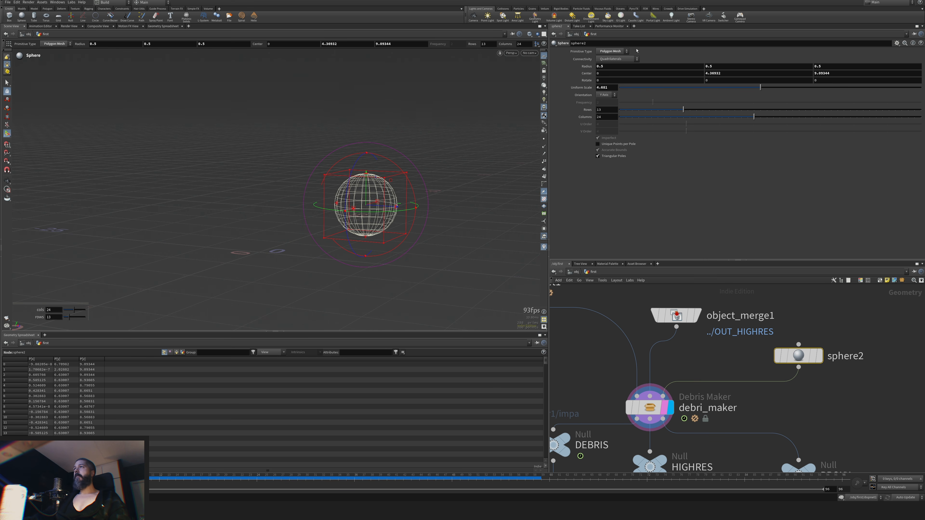
{"action": "left_click_drag", "start_coordinate": [775, 85], "coordinate": [788, 88]}
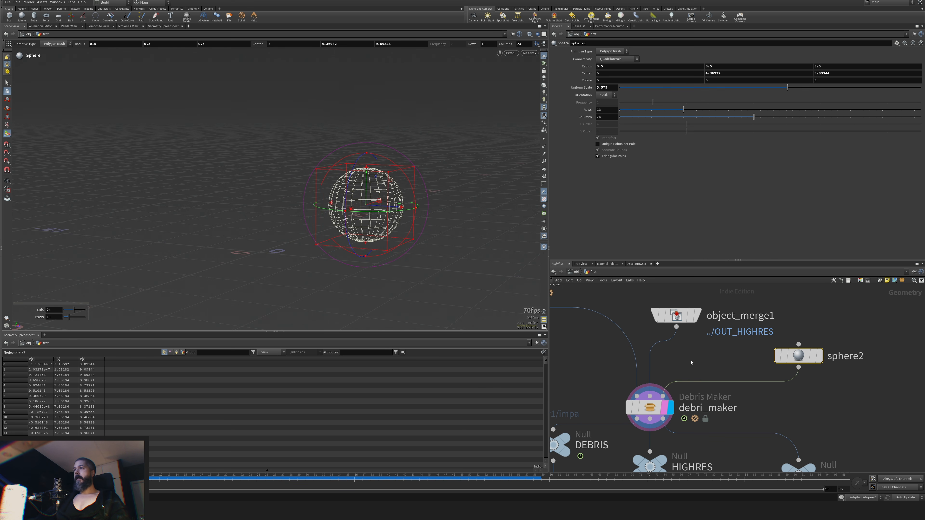
Display the DEBRIS null, turn off sphere2's template and scrub forward to watch the debris fly.
{"action": "left_click", "coordinate": [664, 408]}
{"action": "middle_click_drag", "start_coordinate": [674, 434], "coordinate": [727, 363]}
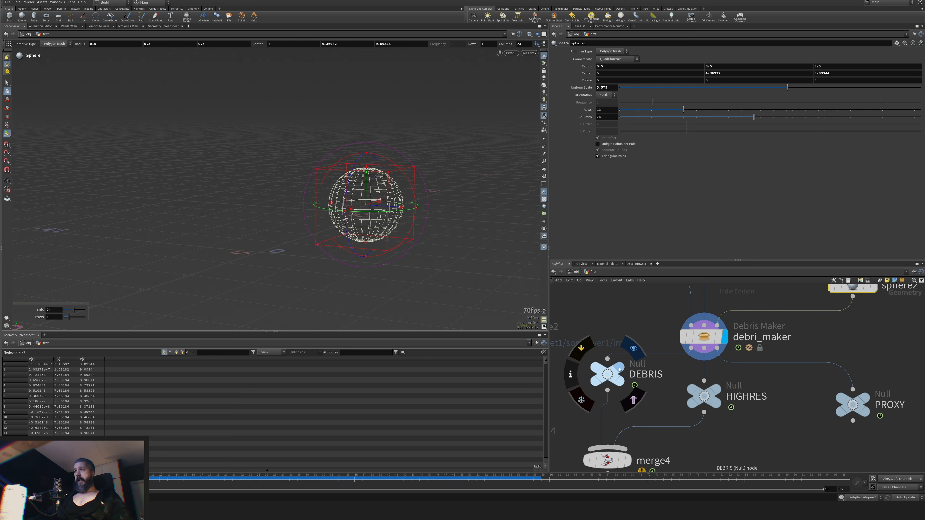
{"action": "left_click", "coordinate": [621, 371]}
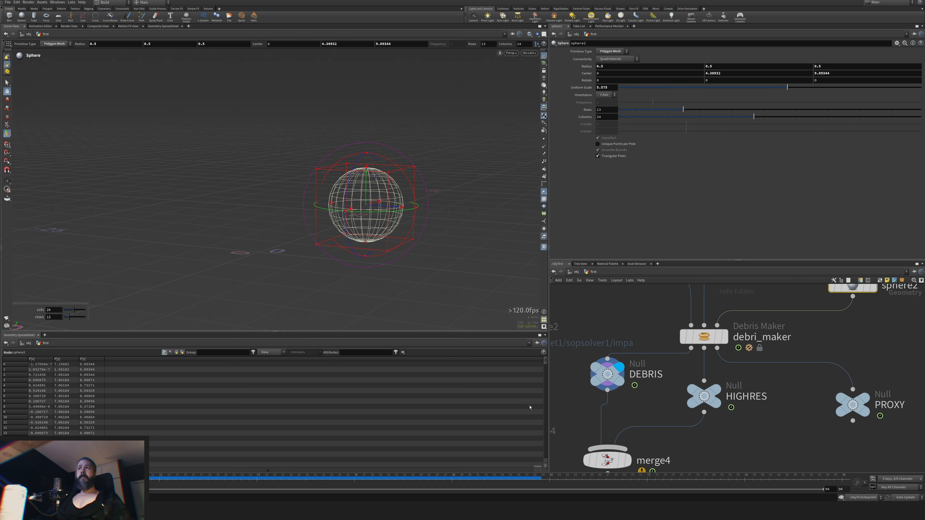
{"action": "key", "text": "Escape"}
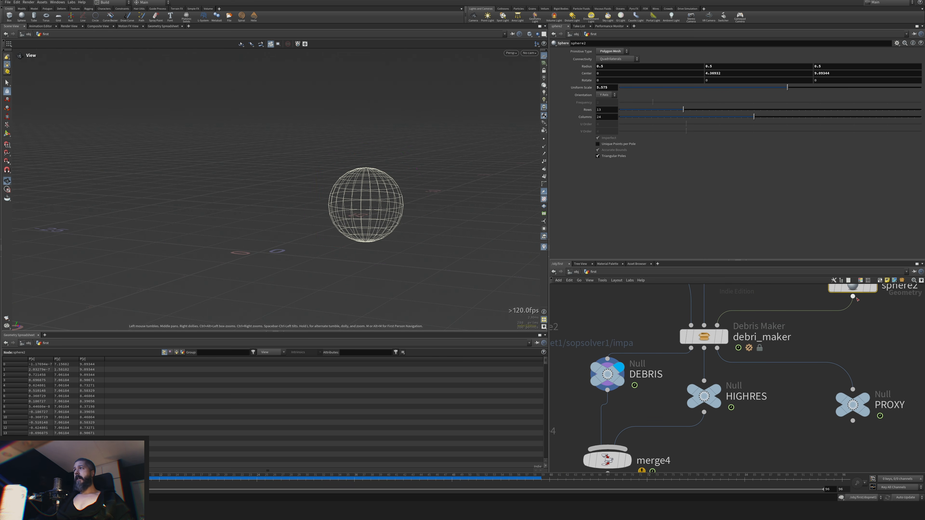
{"action": "left_click", "coordinate": [875, 307]}
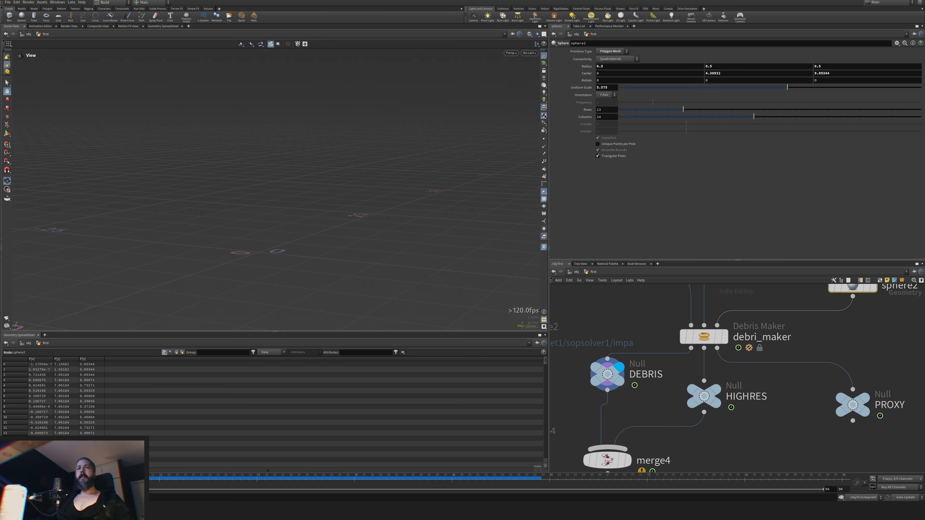
{"action": "left_click_drag", "start_coordinate": [88, 485], "coordinate": [306, 492]}
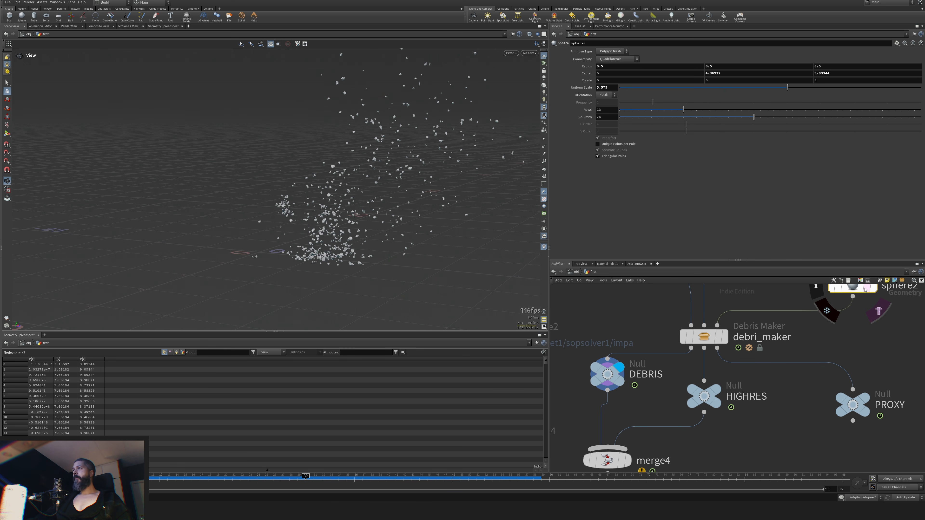
Template sphere2 over the debris, examine the collision up close through the simulation and return to the first frame.
{"action": "left_click", "coordinate": [865, 290]}
{"action": "scroll", "coordinate": [505, 191], "scroll_direction": "up", "scroll_amount": 5}
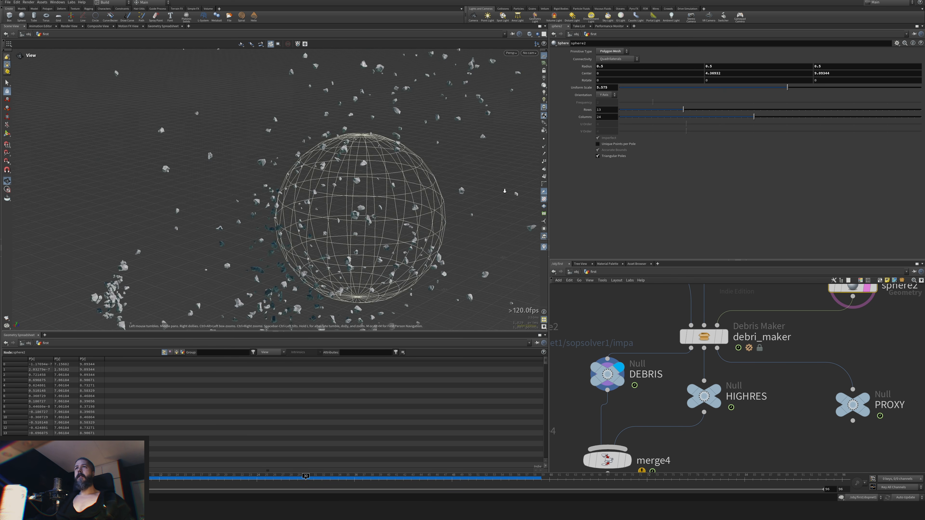
{"action": "left_click_drag", "start_coordinate": [504, 191], "coordinate": [498, 158]}
{"action": "left_click_drag", "start_coordinate": [75, 482], "coordinate": [124, 483]}
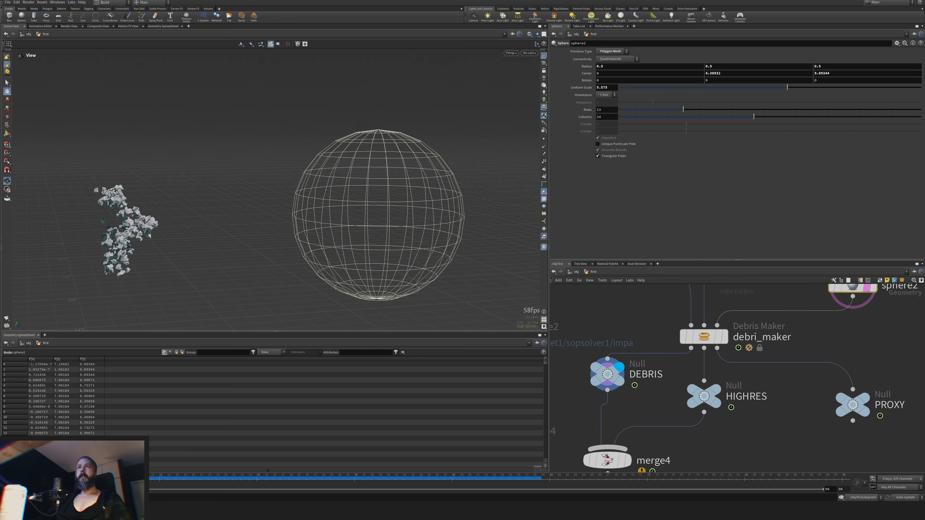
{"action": "key", "text": "ctrl+Up"}
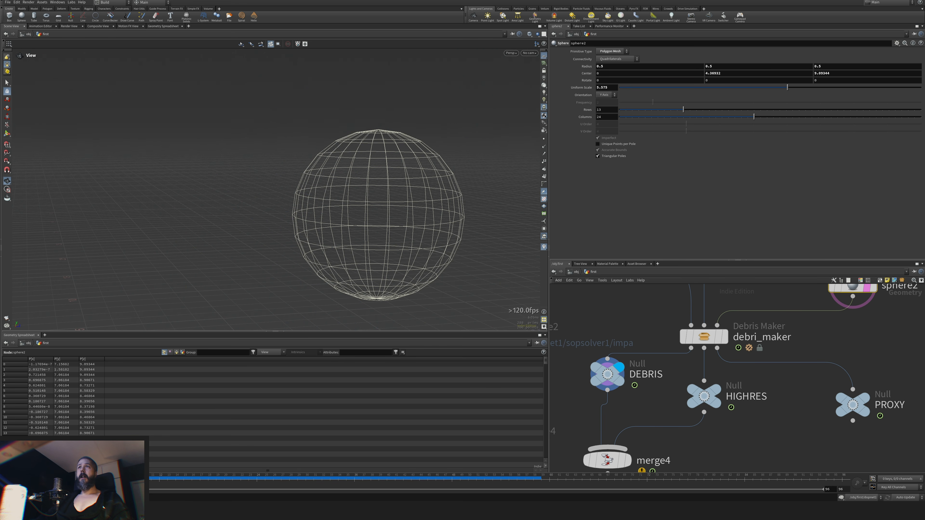
Display sphere2 and keyframe its Center Y between about -0.19 and about 10.3 to animate the collider.
{"action": "middle_click_drag", "start_coordinate": [859, 332], "coordinate": [739, 374]}
{"action": "left_click_drag", "start_coordinate": [731, 330], "coordinate": [780, 320]}
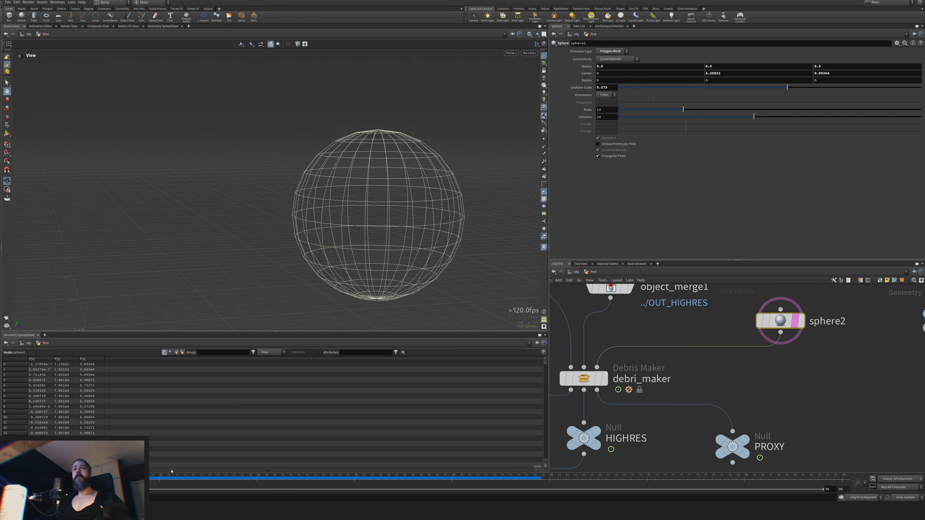
{"action": "left_click", "coordinate": [800, 320]}
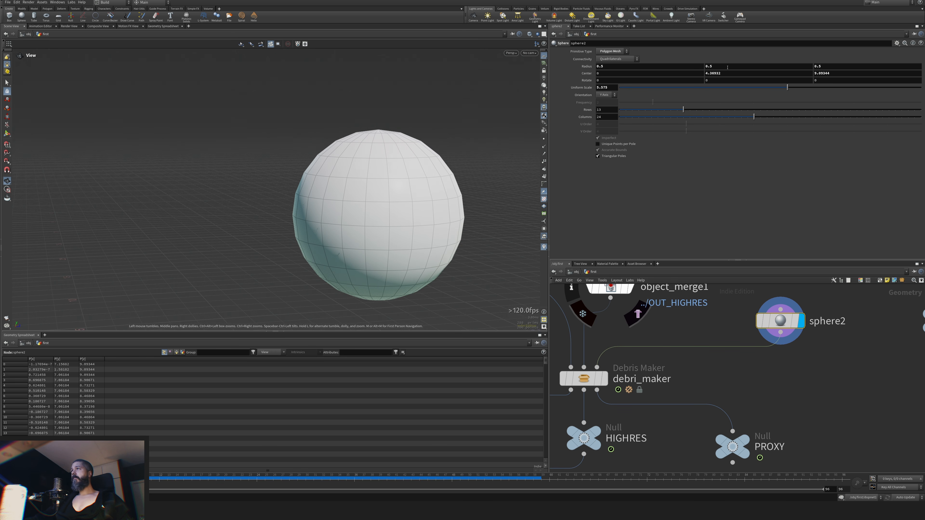
{"action": "middle_click_drag", "start_coordinate": [727, 72], "coordinate": [731, 76]}
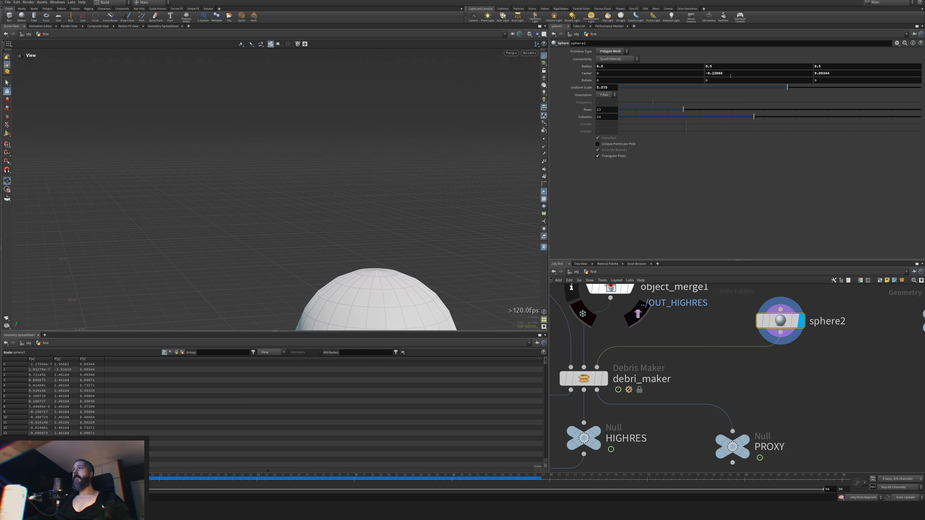
{"action": "left_click", "coordinate": [731, 76], "text": "alt"}
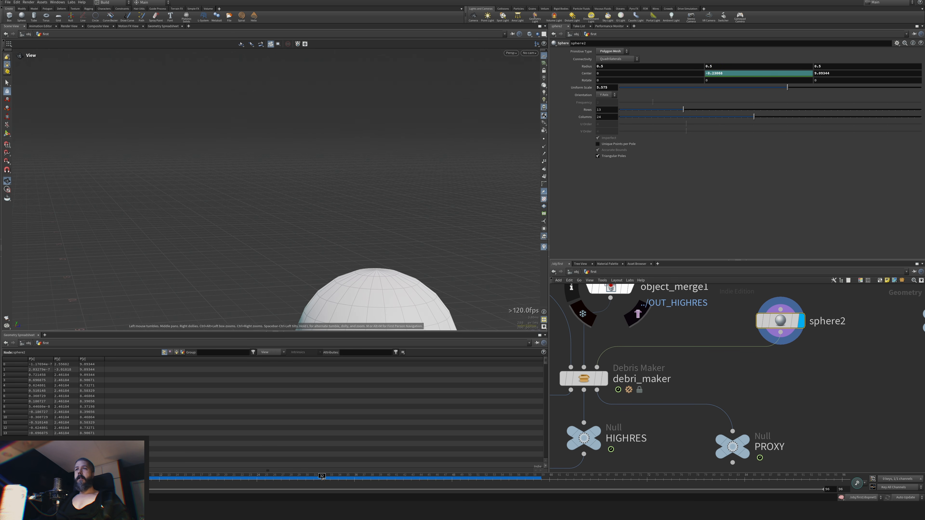
{"action": "mouse_move", "coordinate": [731, 73]}
{"action": "middle_mouse_down"}
{"action": "mouse_move", "coordinate": [739, 74]}
{"action": "mouse_move", "coordinate": [717, 79]}
{"action": "middle_mouse_up"}
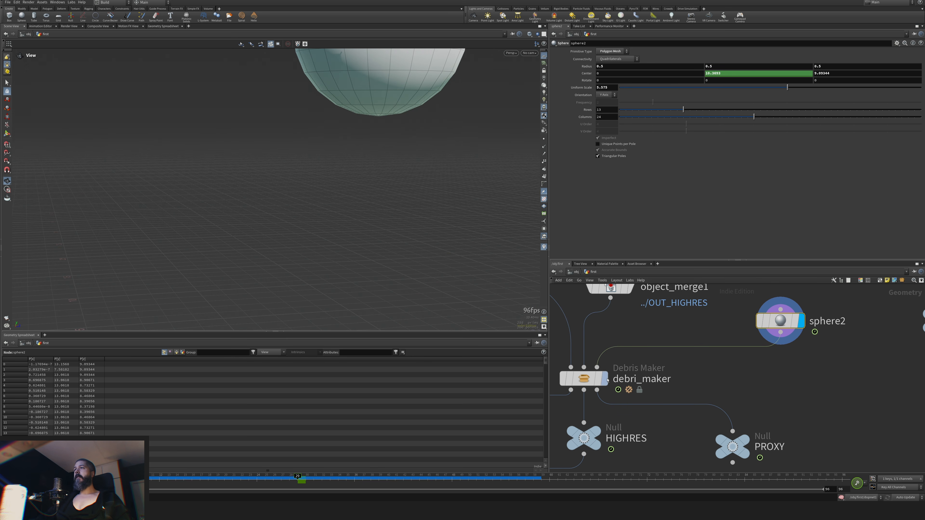
Display debri_maker, play the simulation with the animated sphere collider and return to the first frame.
{"action": "left_click", "coordinate": [605, 379]}
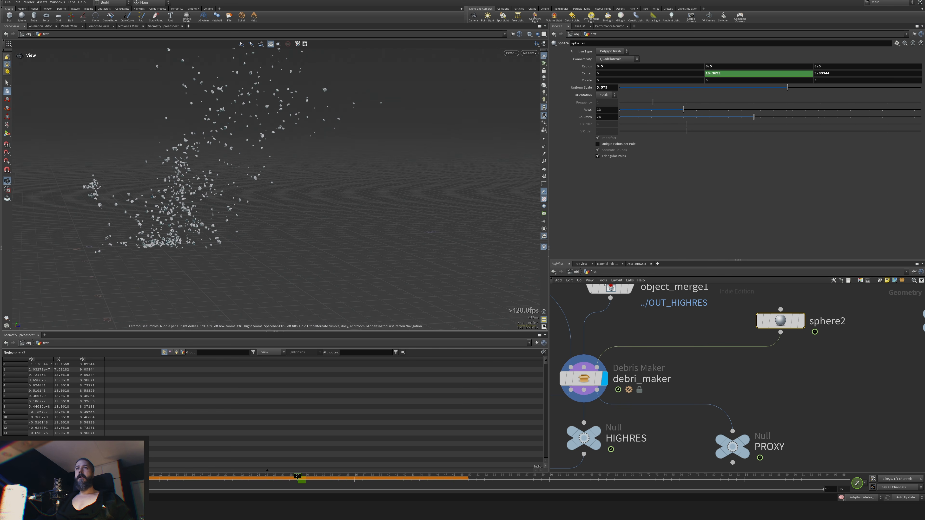
{"action": "key", "text": "ctrl+Up"}
{"action": "key", "text": "Up"}
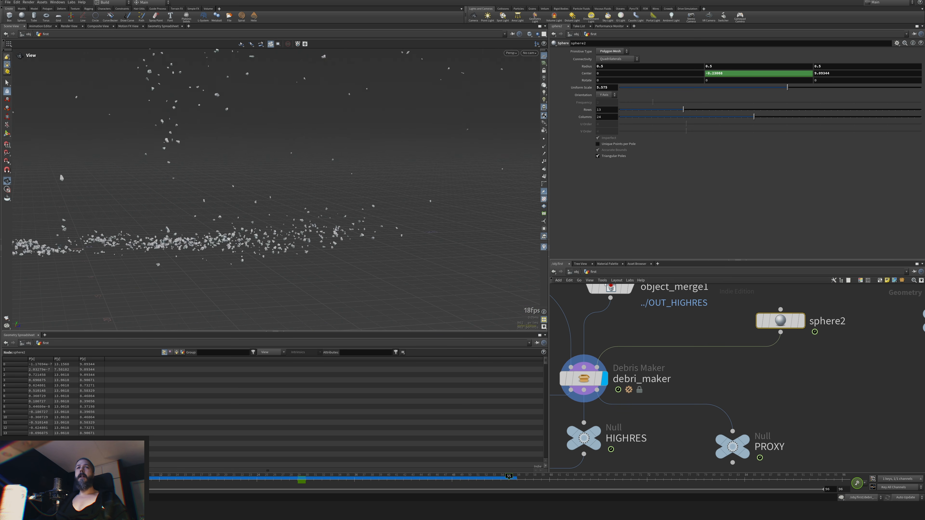
{"action": "key", "text": "ctrl+Up"}
Insert a Merge node on the wire between sphere2 and debri_maker.
{"action": "key", "text": "Tab"}
{"action": "type", "text": "merge"}
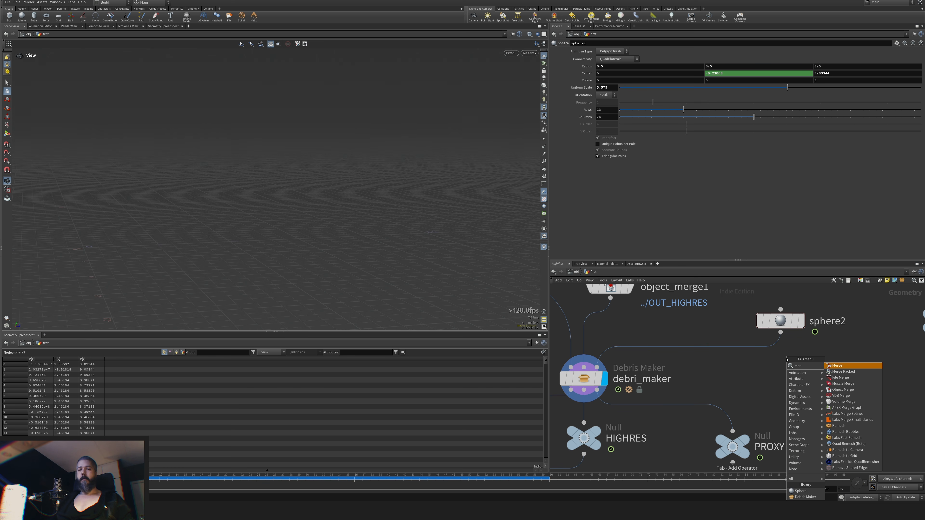
{"action": "key", "text": "Return"}
{"action": "left_click", "coordinate": [722, 346]}
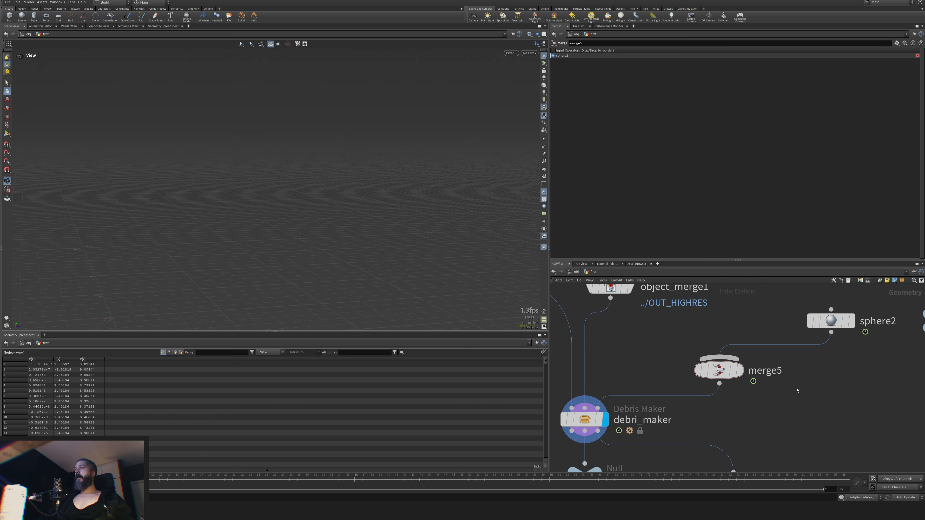
Add a Box node above merge5 and wire it into the merge as a second collider.
{"action": "key", "text": "Tab"}
{"action": "type", "text": "grid"}
{"action": "key", "text": "Return"}
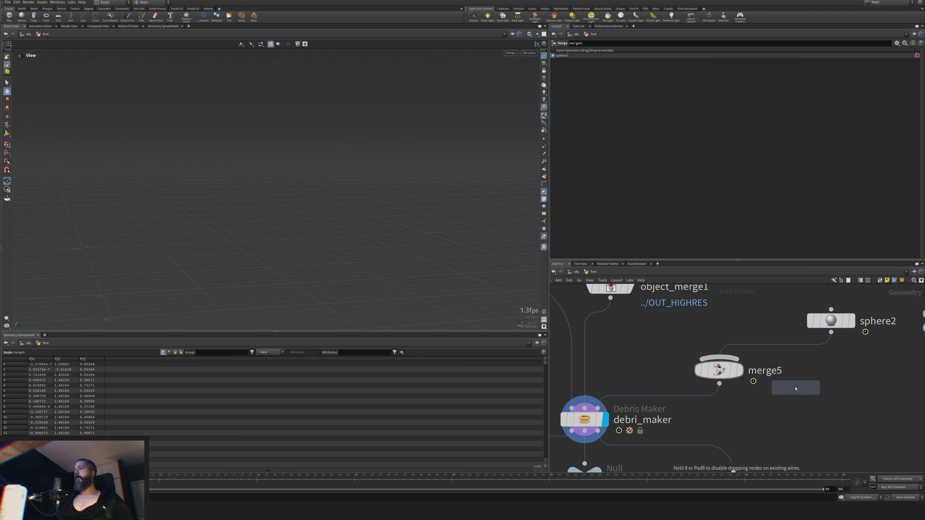
{"action": "left_click", "coordinate": [724, 306]}
{"action": "left_click_drag", "start_coordinate": [725, 318], "coordinate": [719, 362]}
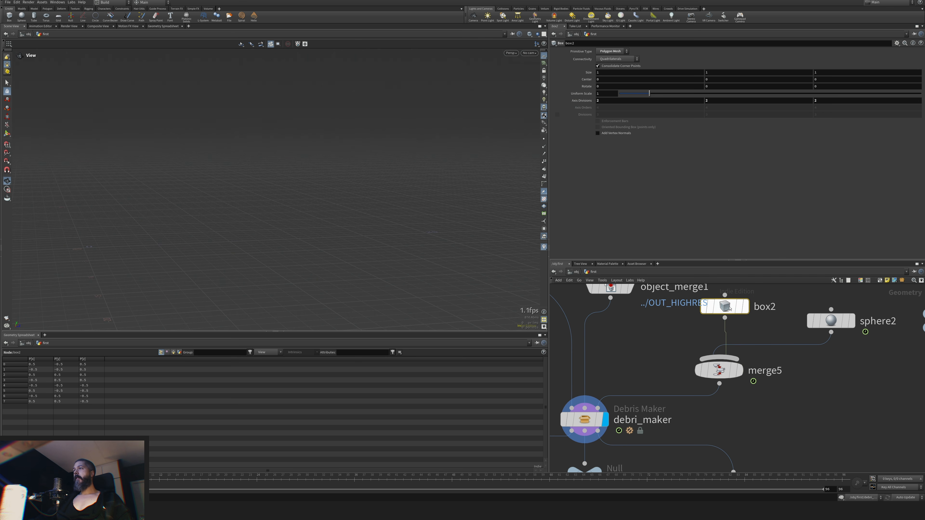
Display box2 and set its X and Z size to 10.
{"action": "left_click", "coordinate": [745, 306]}
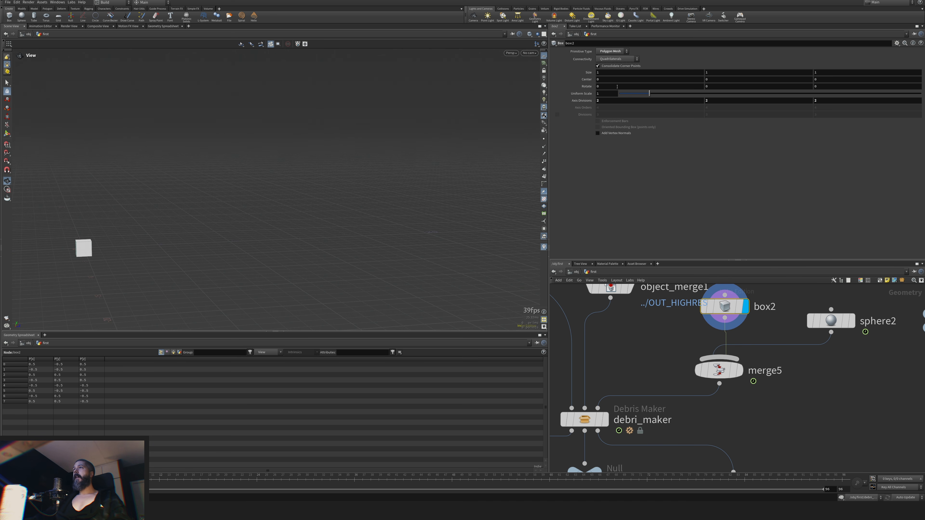
{"action": "type", "text": "0"}
{"action": "left_click", "coordinate": [822, 73]}
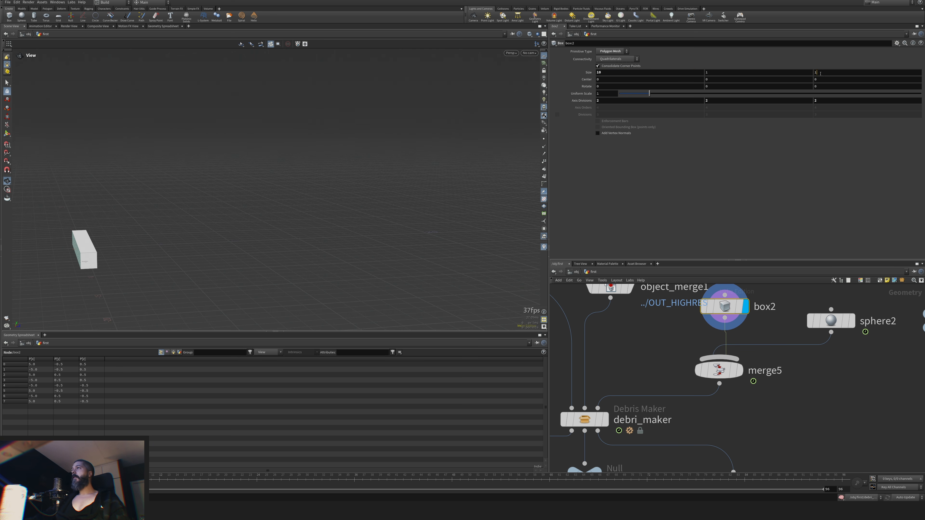
{"action": "type", "text": "0"}
{"action": "left_click", "coordinate": [794, 74]}
Set box2's size to 50 in X, 0.2 in Y and 50 in Z to form a thin ground slab.
{"action": "double_click", "coordinate": [656, 77]}
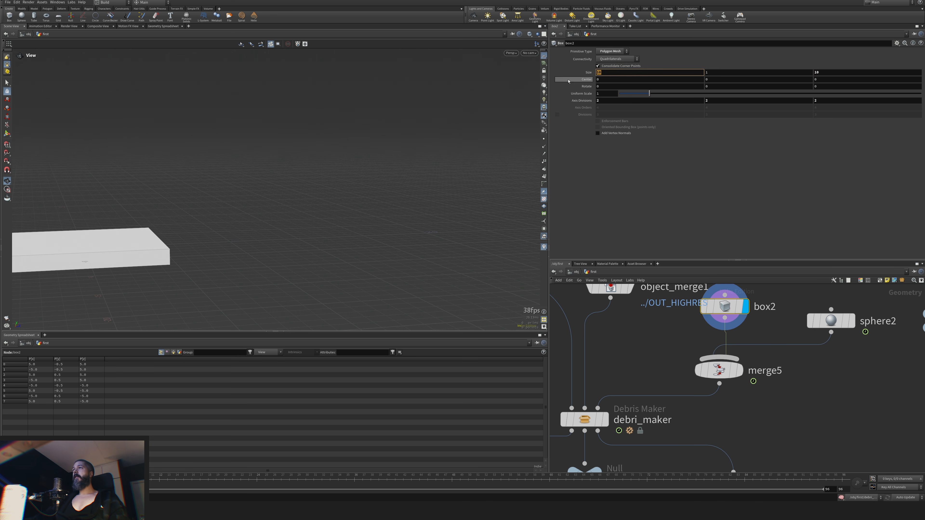
{"action": "type", "text": "50"}
{"action": "left_click", "coordinate": [820, 72]}
{"action": "left_click_drag", "start_coordinate": [820, 70], "coordinate": [790, 76]}
{"action": "type", "text": "50"}
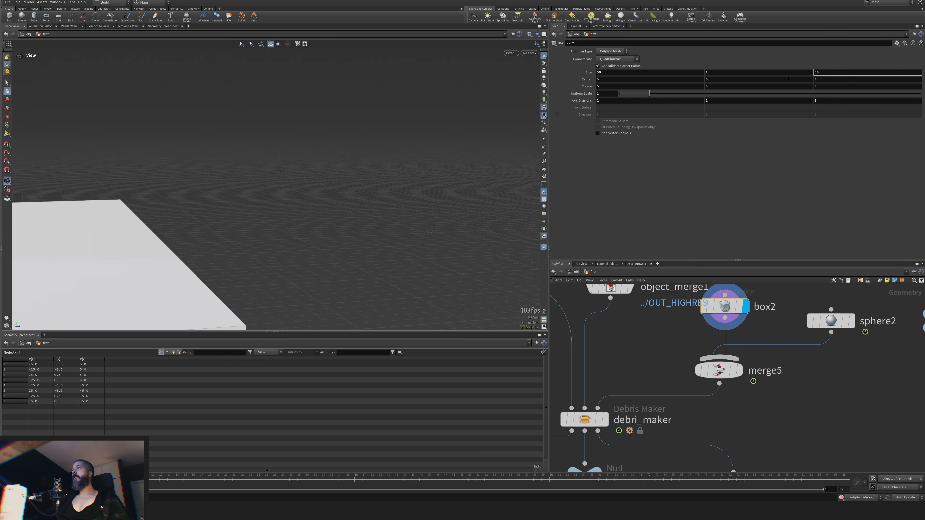
{"action": "key", "text": "Return"}
{"action": "left_click_drag", "start_coordinate": [712, 73], "coordinate": [664, 81]}
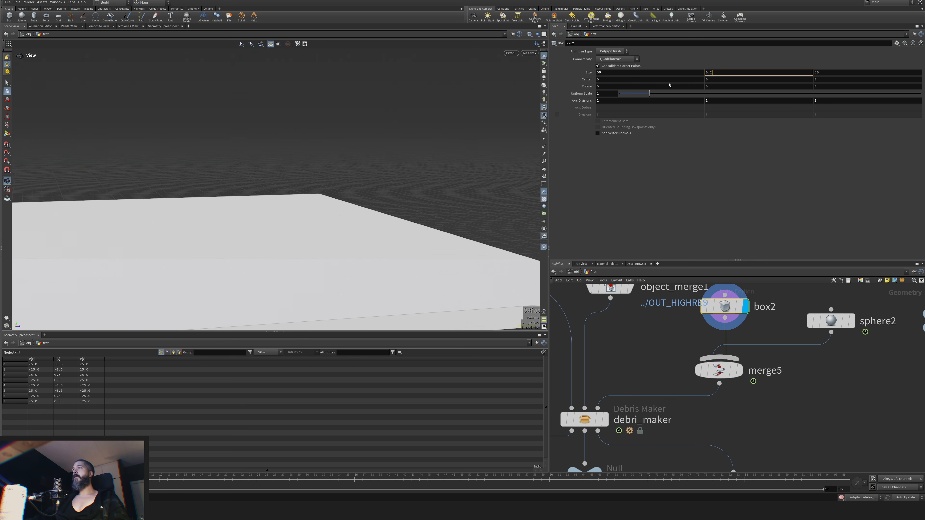
{"action": "key", "text": "Return"}
Turn off Use Ground on debri_maker, display it and run the simulation against the box ground before returning to the start.
{"action": "middle_click_drag", "start_coordinate": [601, 391], "coordinate": [665, 317]}
{"action": "left_click", "coordinate": [637, 343]}
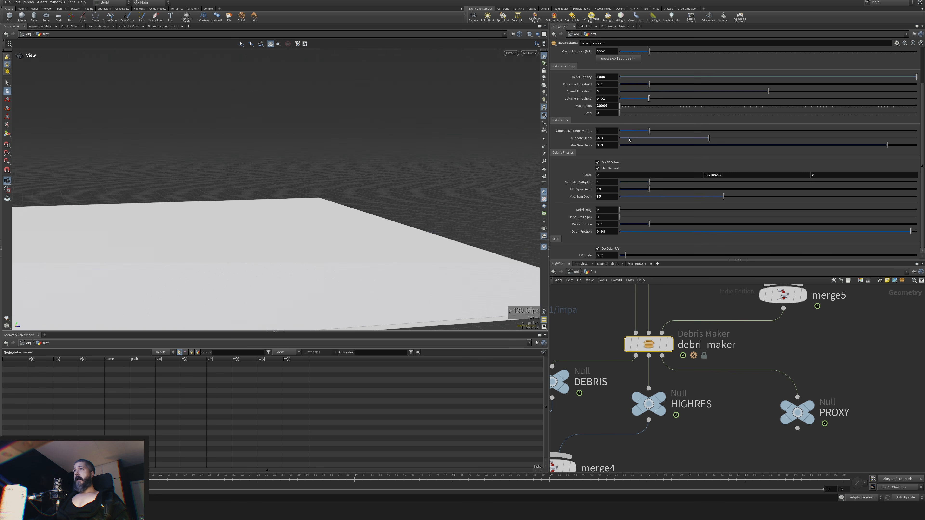
{"action": "left_click", "coordinate": [609, 171]}
{"action": "middle_click_drag", "start_coordinate": [789, 345], "coordinate": [741, 357]}
{"action": "left_click", "coordinate": [622, 361]}
{"action": "middle_click_drag", "start_coordinate": [622, 360], "coordinate": [653, 340]}
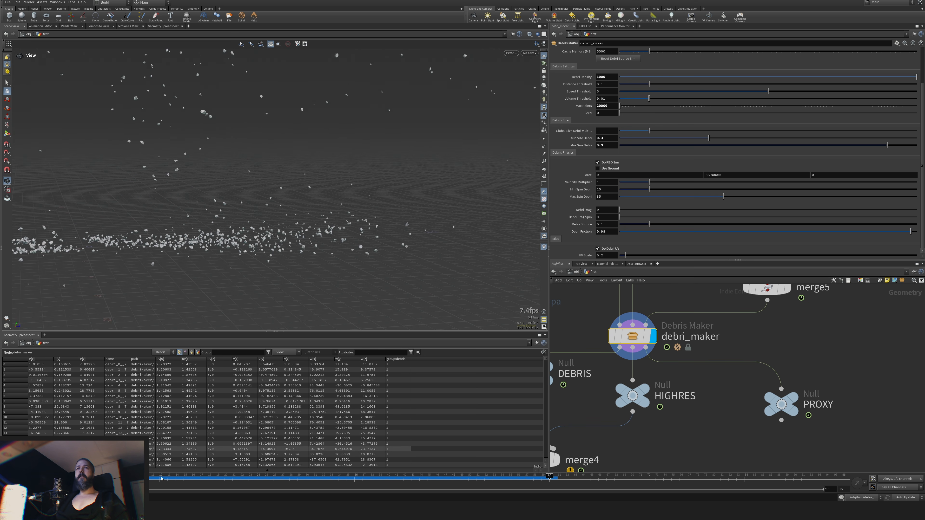
{"action": "left_click", "coordinate": [151, 473]}
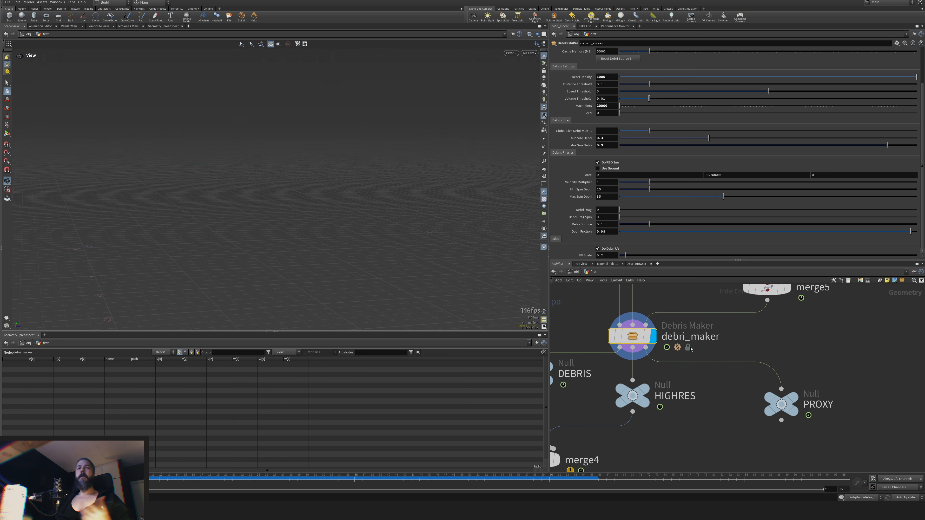
Display merge4 and scrub through the combined wall destruction and debris back to the first frame.
{"action": "scroll", "coordinate": [831, 334], "scroll_direction": "down", "scroll_amount": 3}
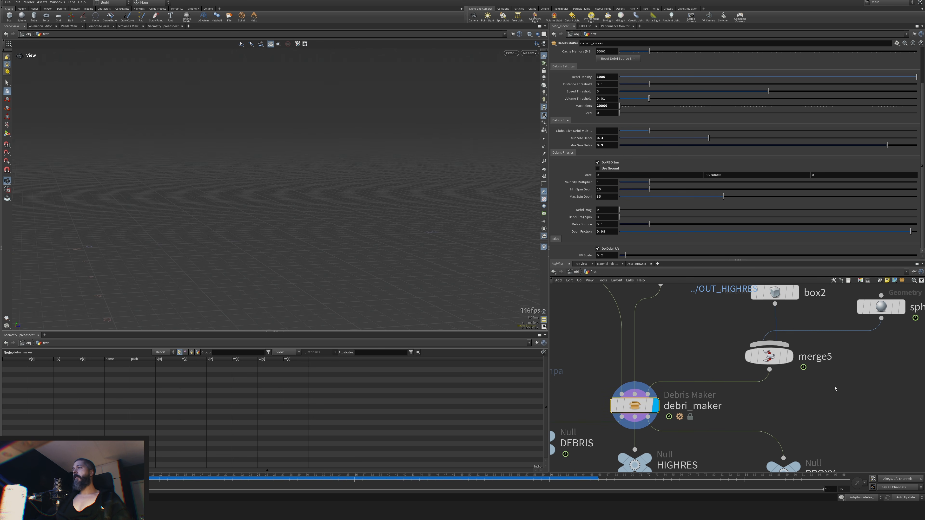
{"action": "scroll", "coordinate": [852, 349], "scroll_direction": "up", "scroll_amount": 2}
{"action": "scroll", "coordinate": [852, 350], "scroll_direction": "down", "scroll_amount": 3}
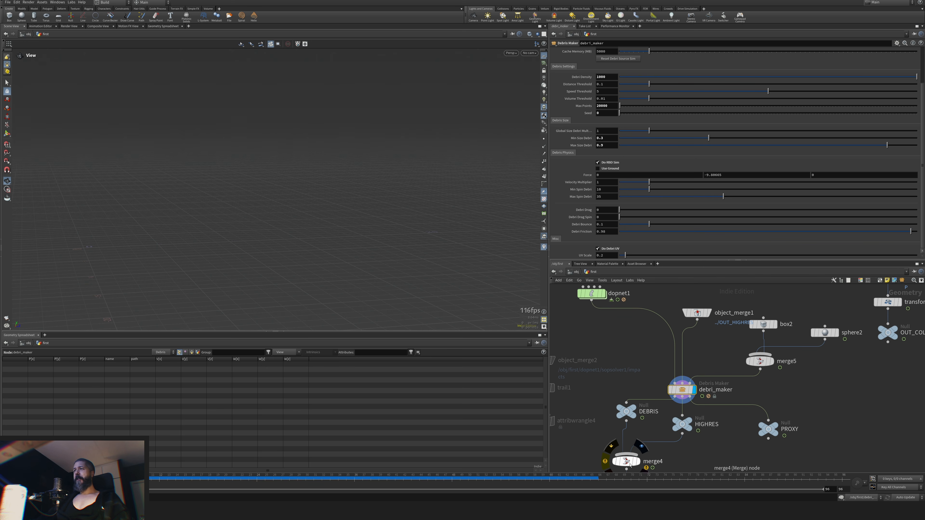
{"action": "left_click", "coordinate": [641, 445]}
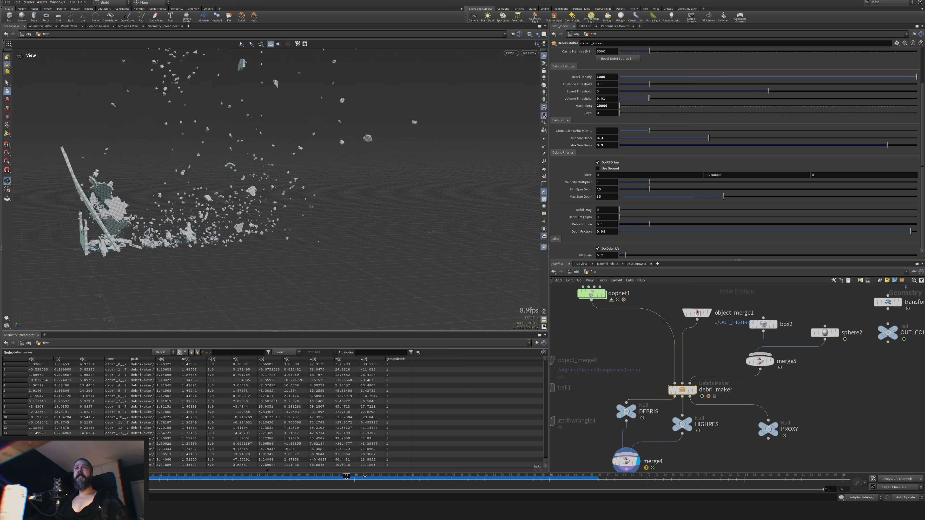
{"action": "left_click_drag", "start_coordinate": [365, 476], "coordinate": [72, 481]}
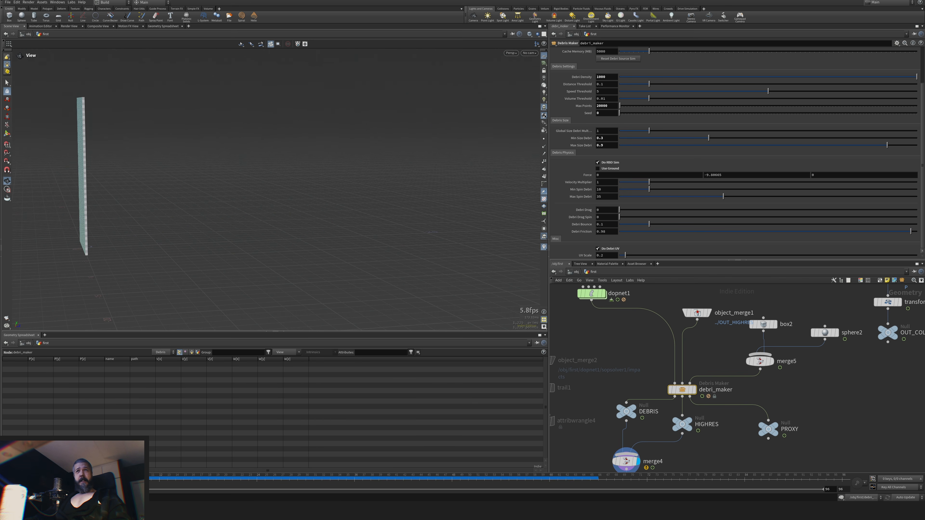
{"action": "middle_click_drag", "start_coordinate": [654, 363], "coordinate": [680, 359]}
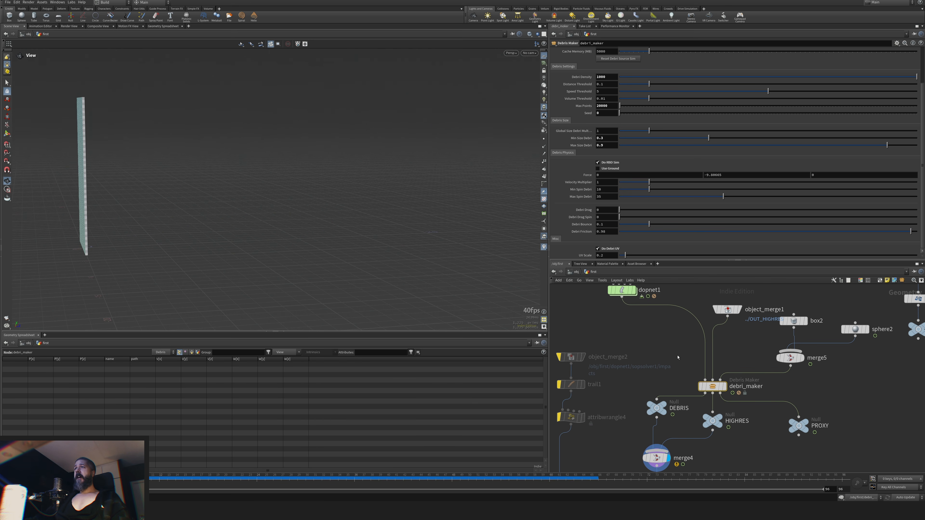